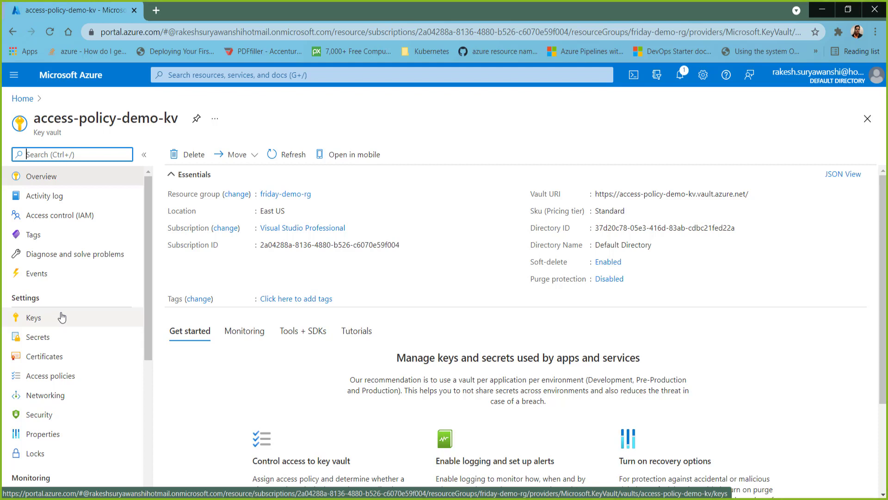
Review the key vault's stored keys, secrets and certificates.
click(62, 317)
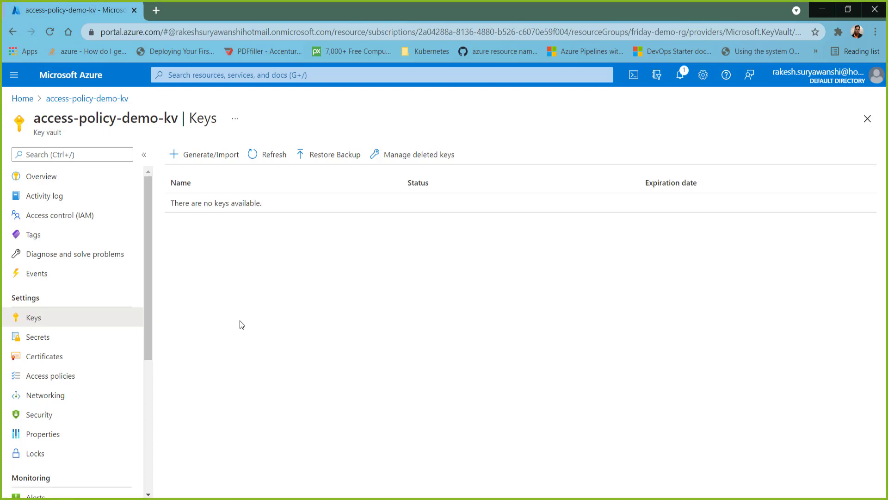
click(48, 336)
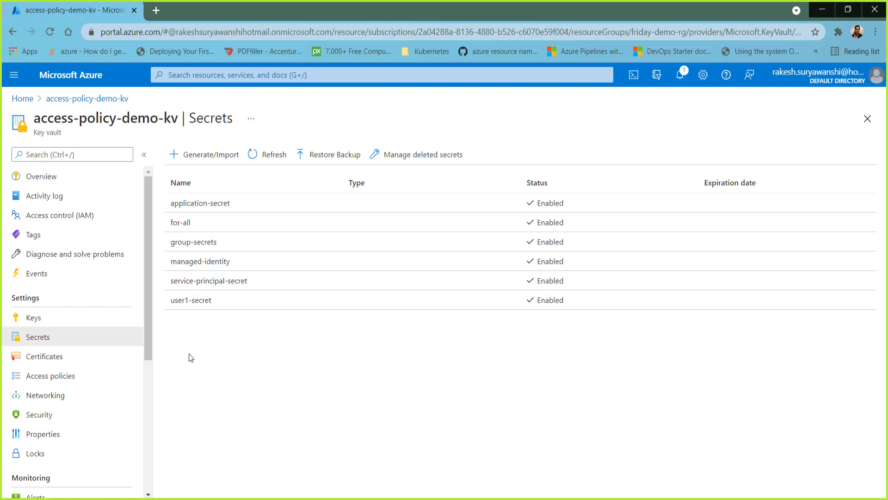
click(86, 362)
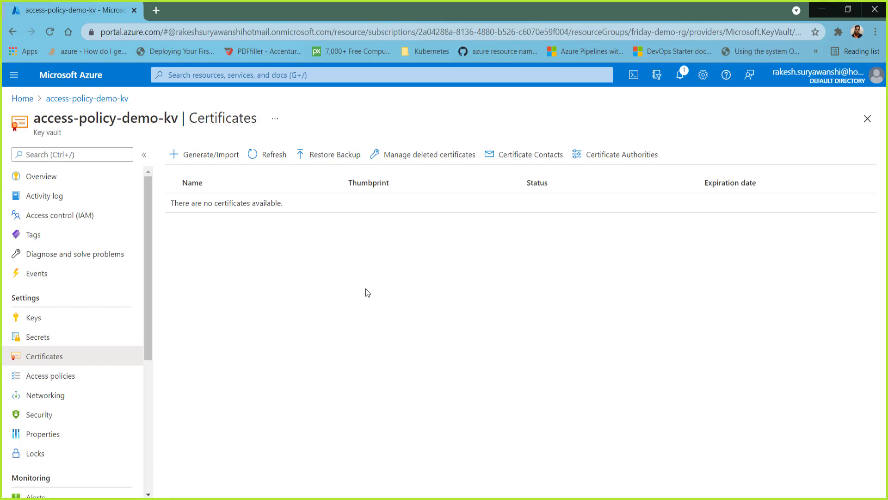
Check the provider choices for a new certificate authority and return to the vault's certificates without creating one.
click(588, 155)
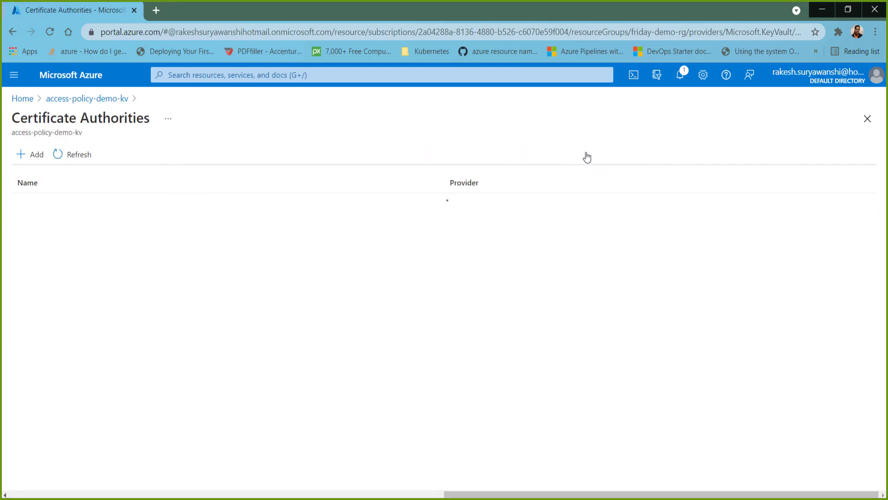
click(37, 156)
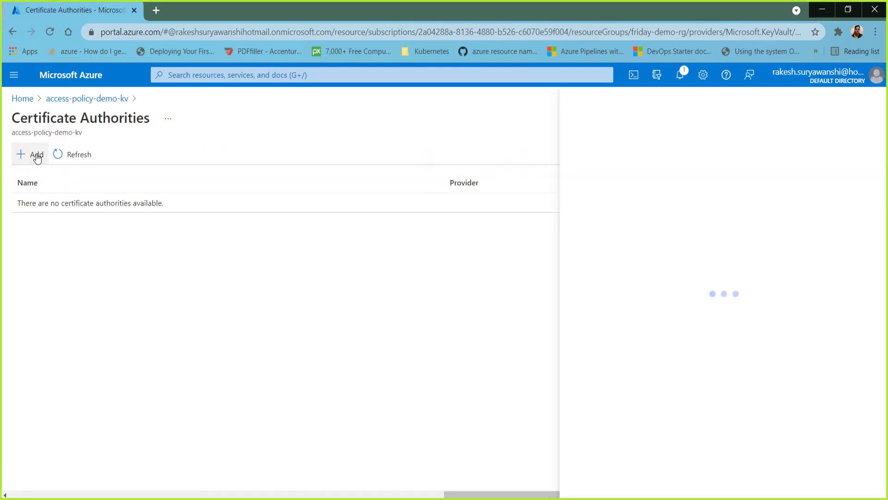
click(704, 196)
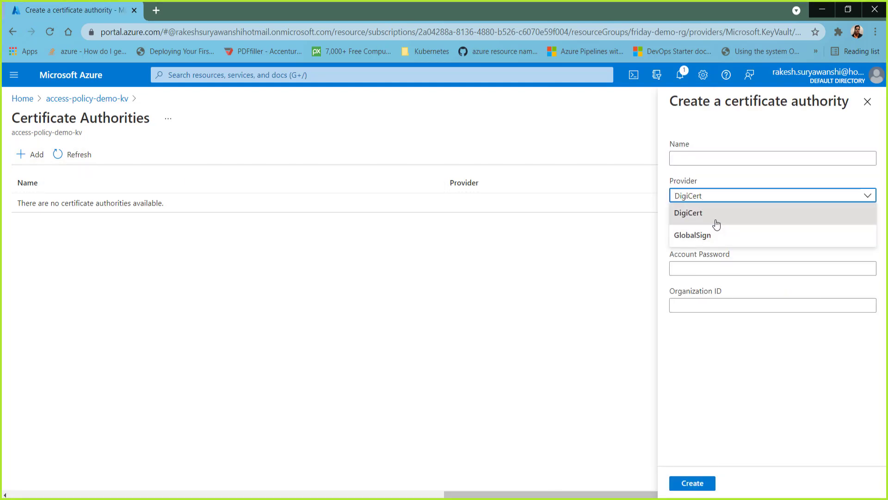
click(868, 102)
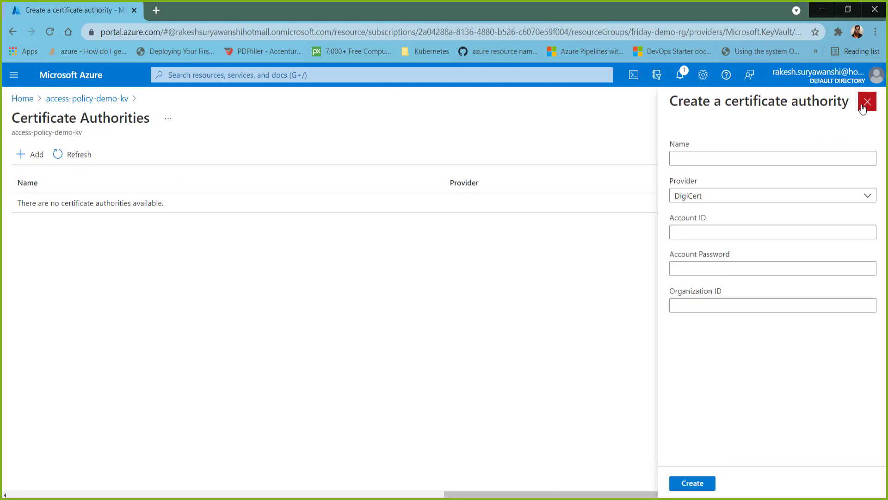
click(113, 99)
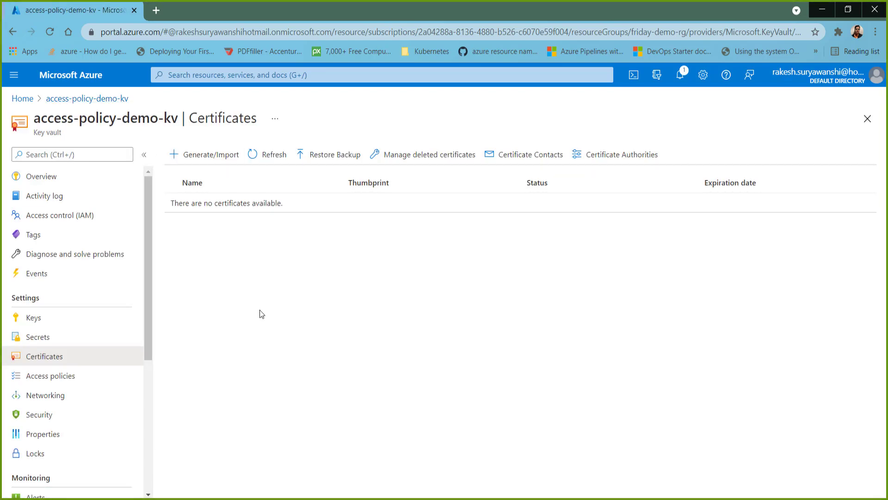
Review the vault properties for soft-delete, the retention days for deleted vaults, and purge protection.
click(81, 436)
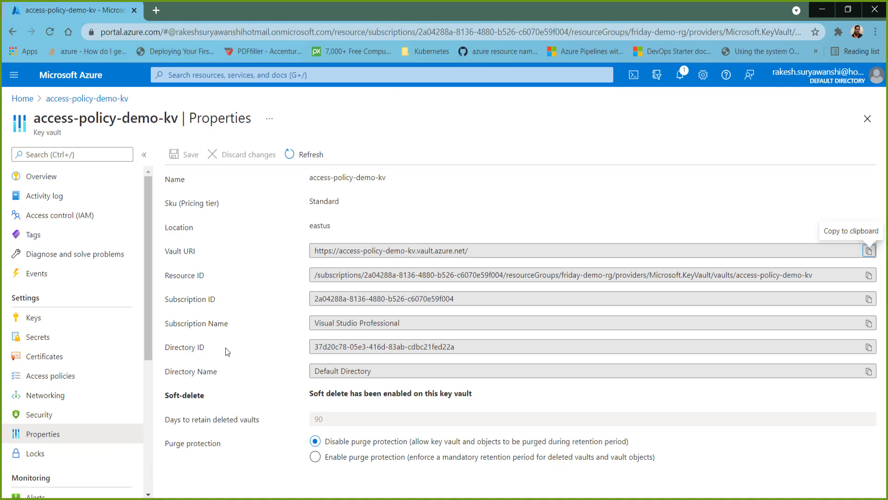
drag(166, 395, 245, 399)
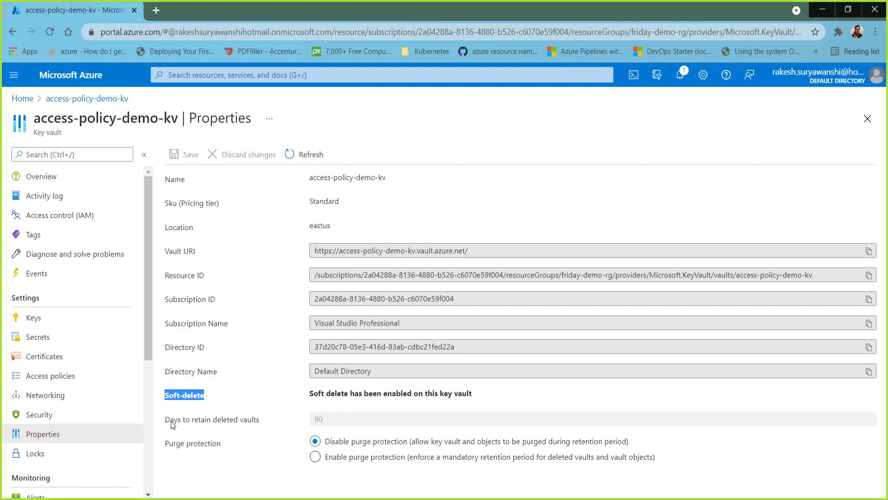
drag(171, 422, 203, 423)
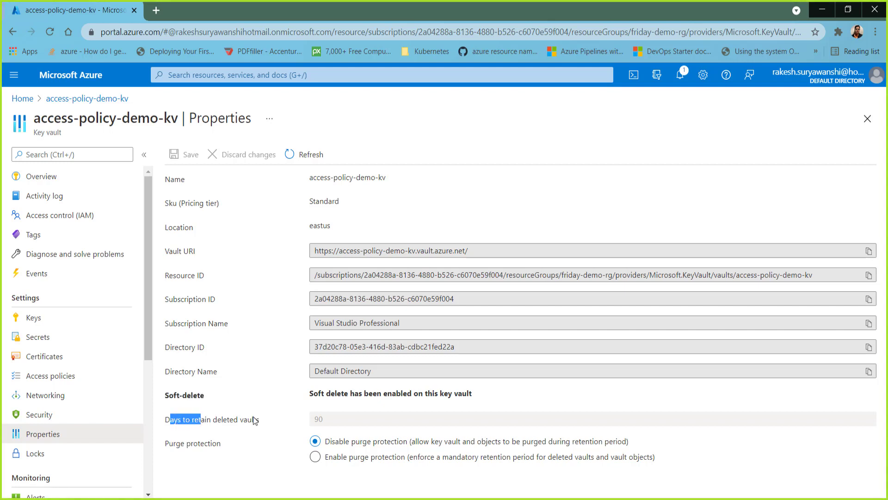
double_click(316, 420)
drag(175, 444, 228, 448)
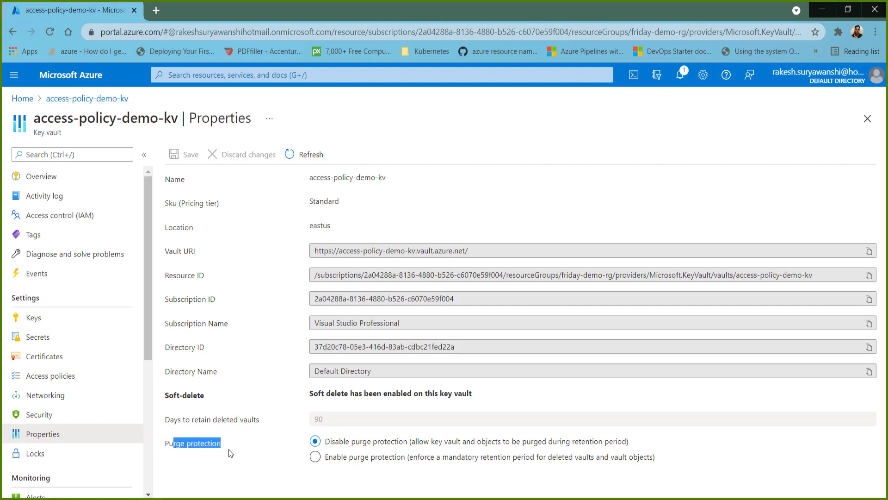
click(262, 459)
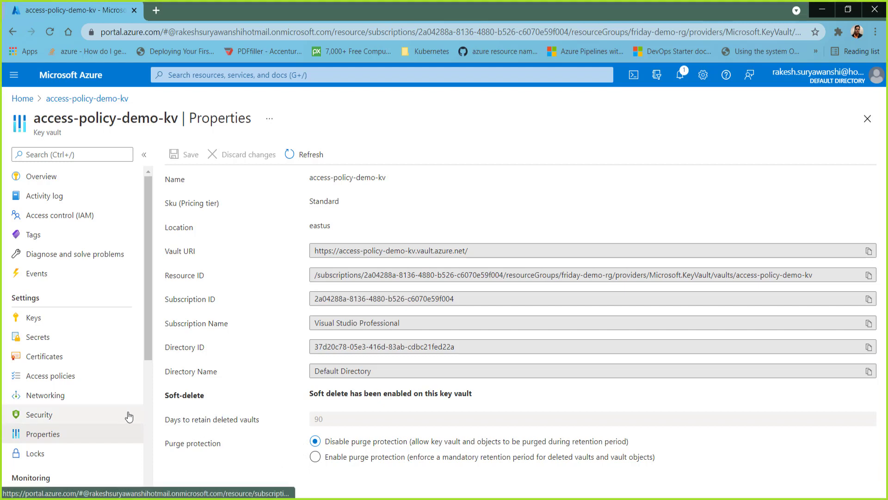
Review the vault's networking options for selected networks and leave for its access policies, discarding the unsaved edit.
click(101, 394)
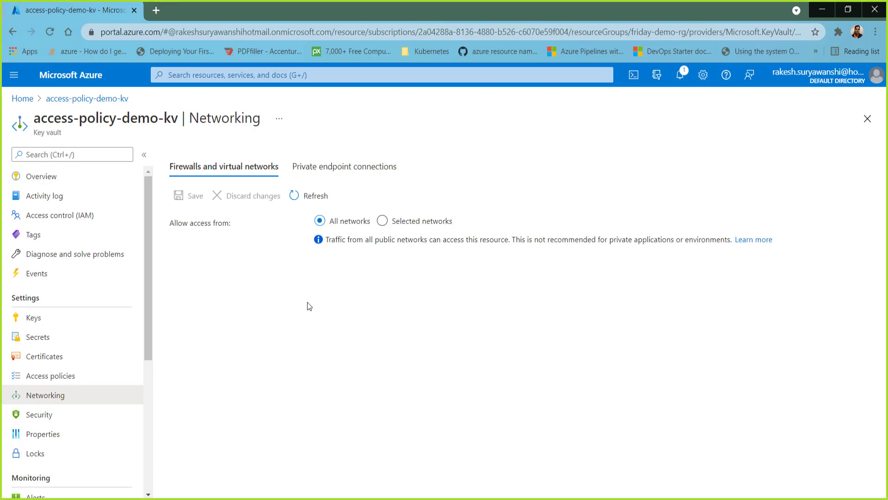
click(382, 222)
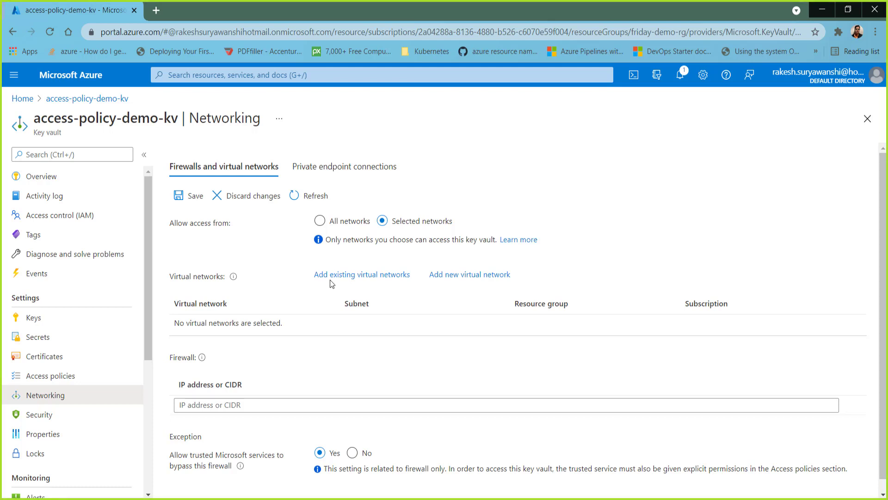
scroll(300, 416, down, 1)
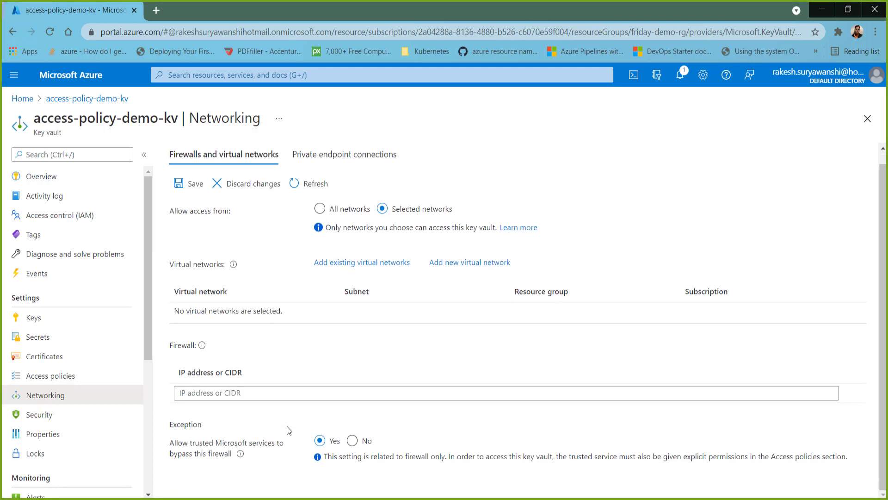
click(81, 375)
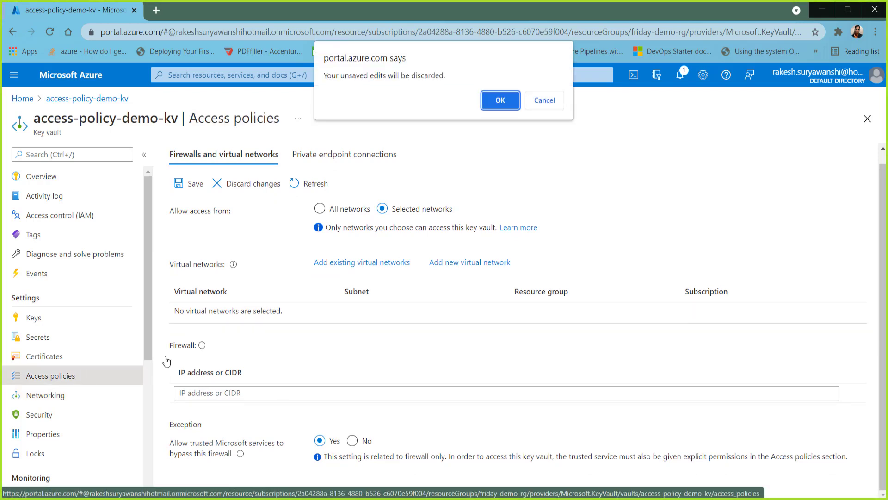
click(500, 100)
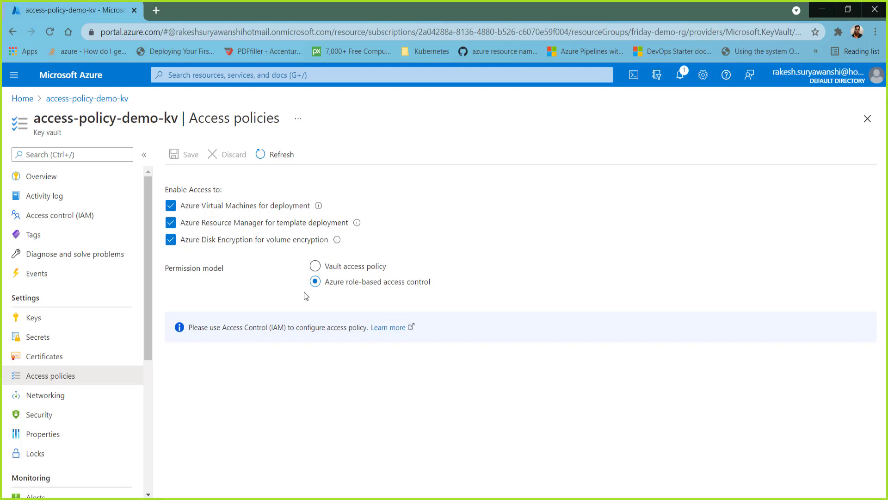
Preview the Vault access policy permission model and return to the secrets list without saving the change.
click(315, 266)
click(60, 339)
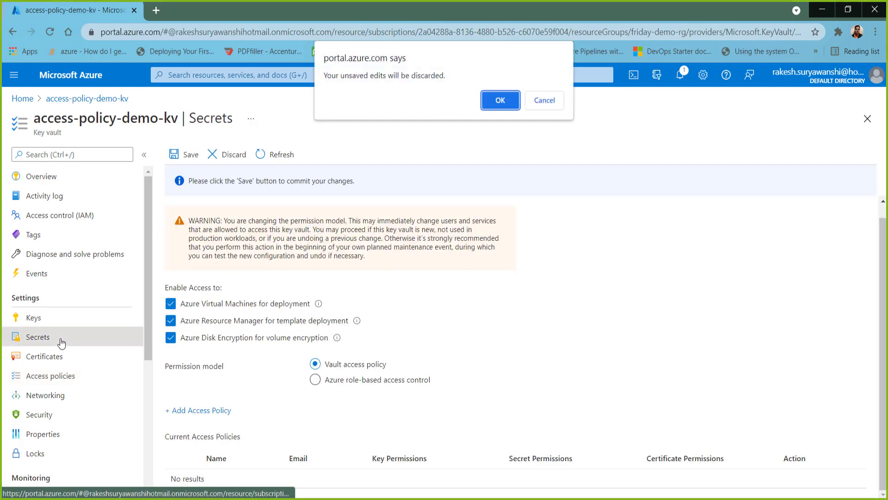
click(491, 104)
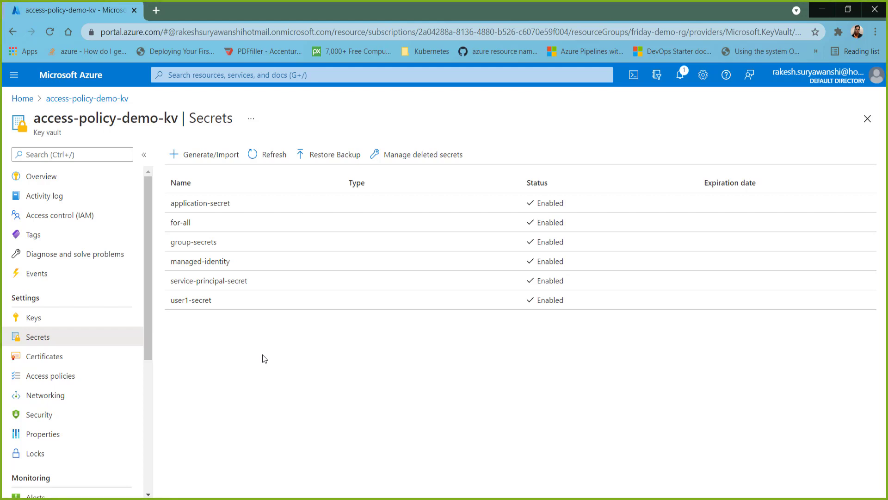
Switch the permission model to Vault access policy and start a new access policy from the Key & Secret Management template.
click(98, 376)
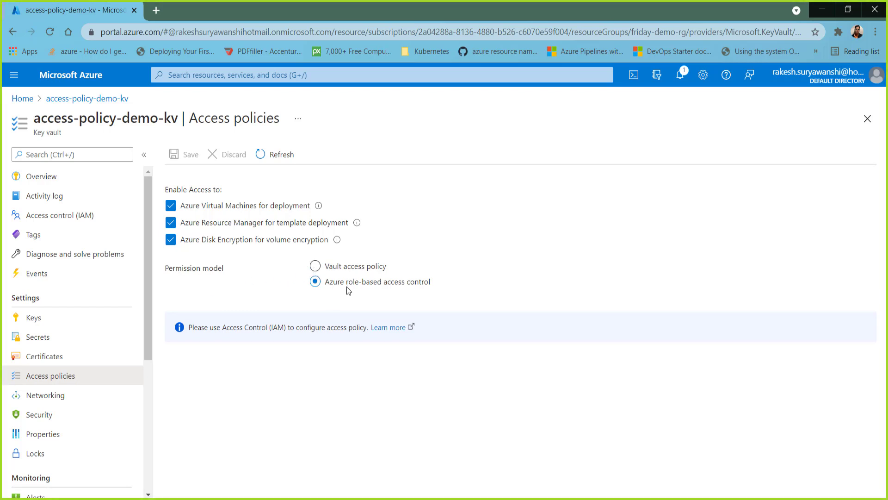
click(314, 266)
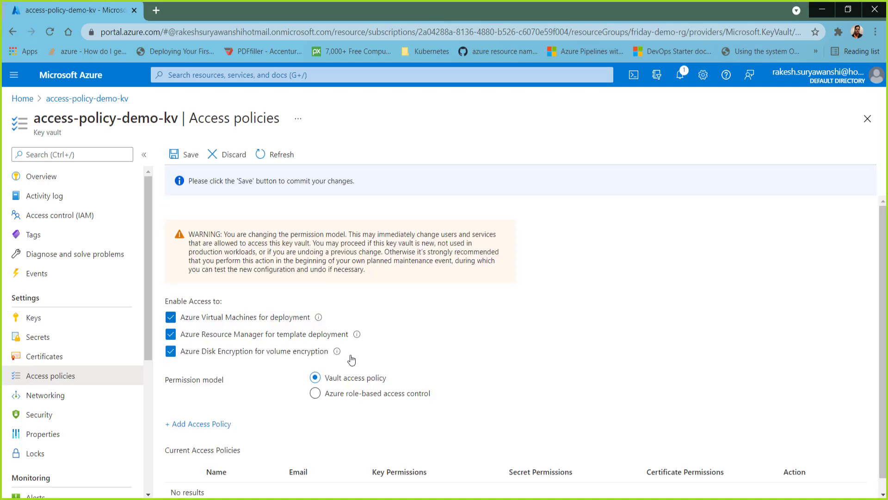
scroll(480, 327, down, 1)
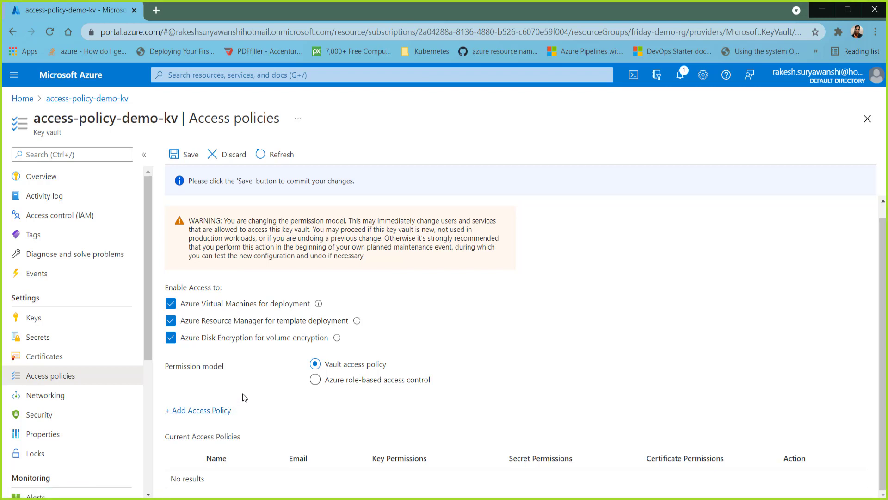
click(216, 412)
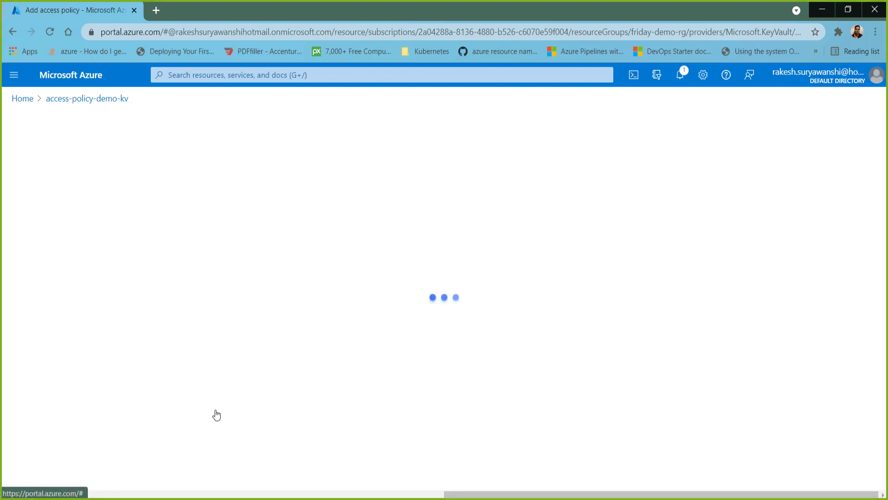
click(203, 178)
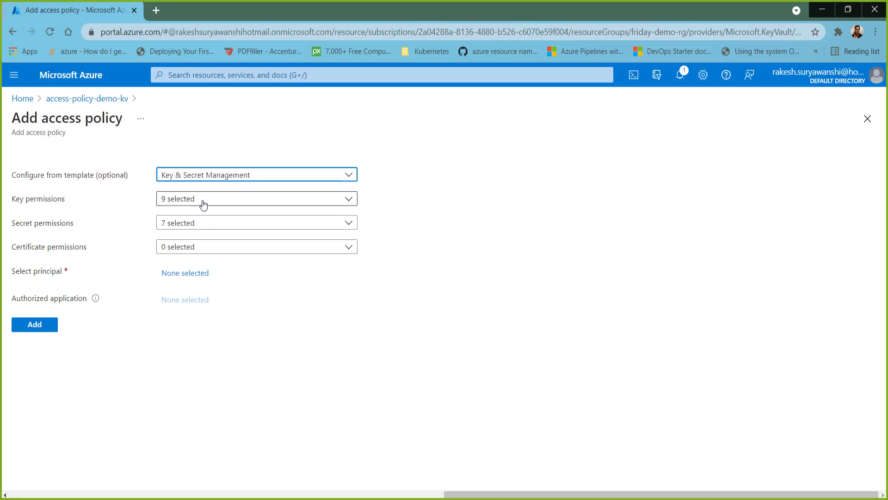
Limit the new access policy's secret permissions to Get and List.
click(208, 223)
click(188, 244)
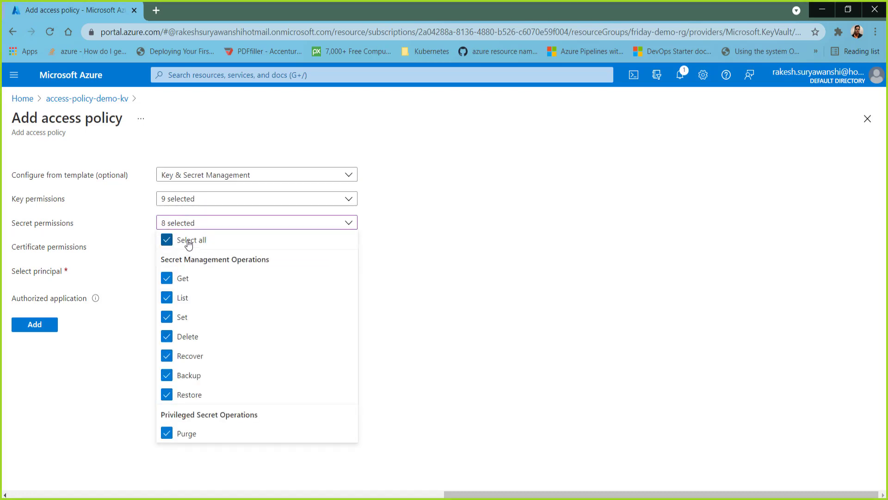
click(188, 244)
click(168, 279)
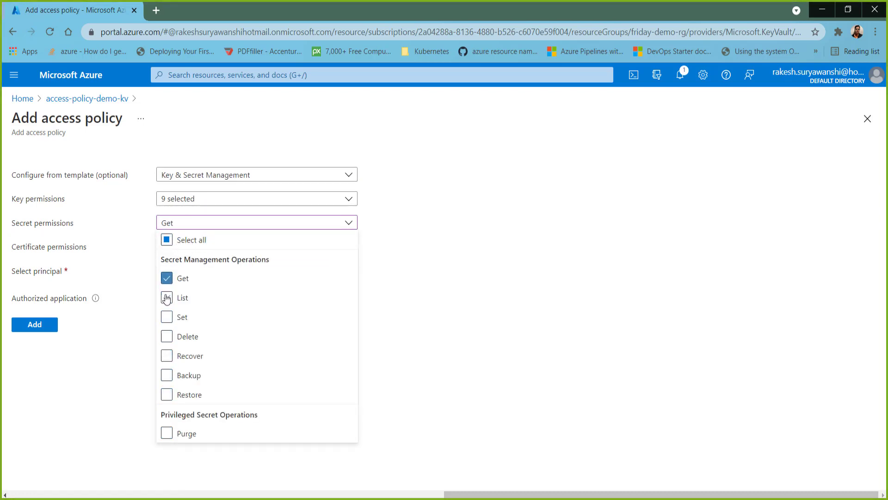
click(166, 298)
click(146, 293)
Clear all key permissions in the new access policy and recheck its selected secret permissions.
click(176, 198)
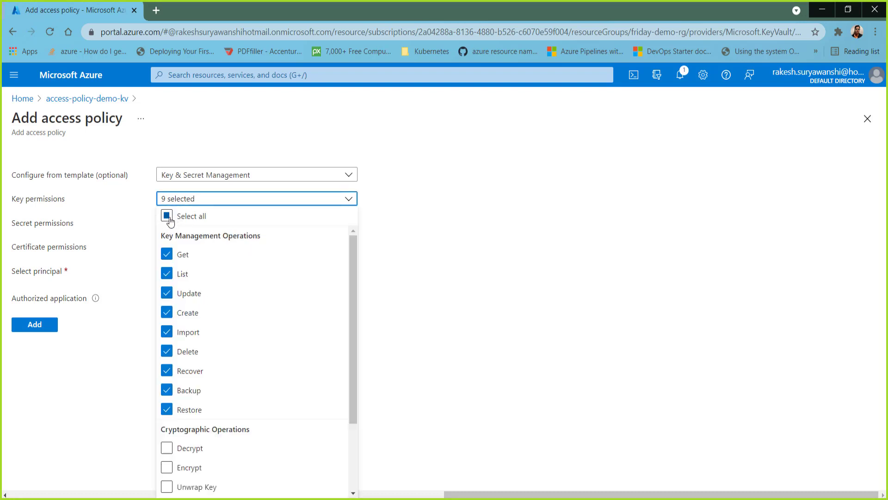
click(167, 215)
click(167, 215)
click(134, 224)
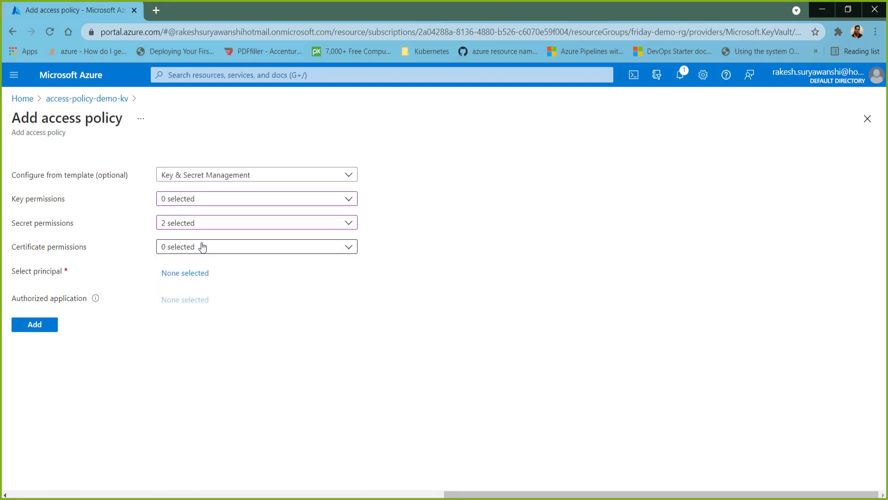
click(226, 226)
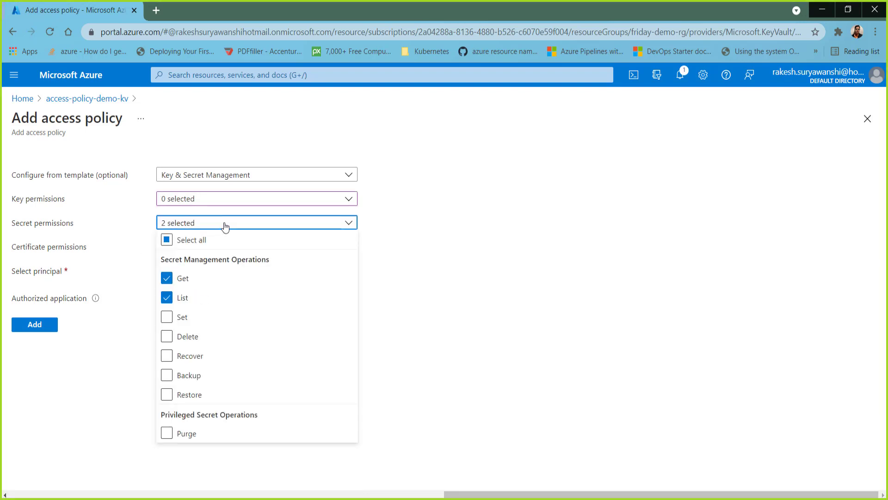
click(407, 279)
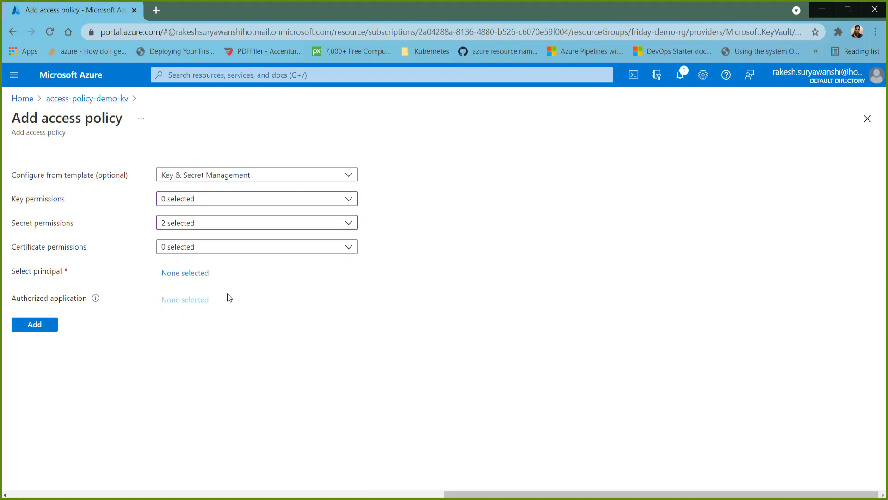
Set kv-user1 as the new access policy's principal, searching the directory for "kv", and add the policy to the vault's pending access policies.
click(199, 276)
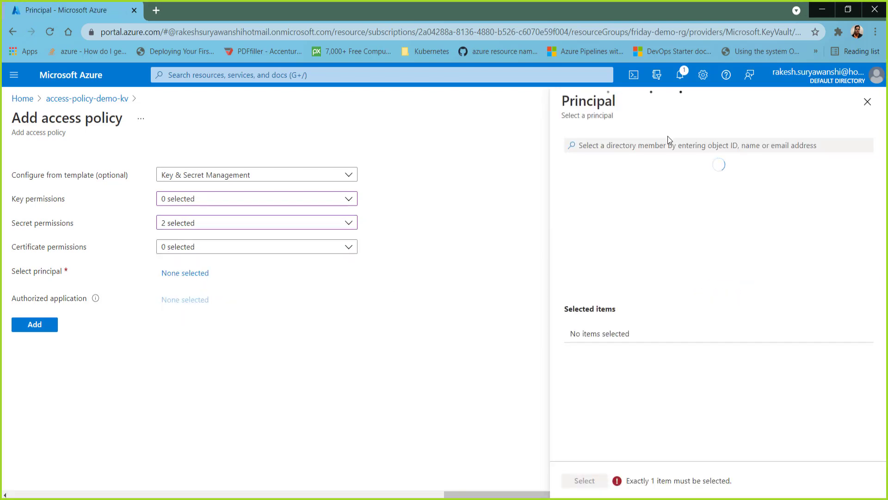
click(664, 144)
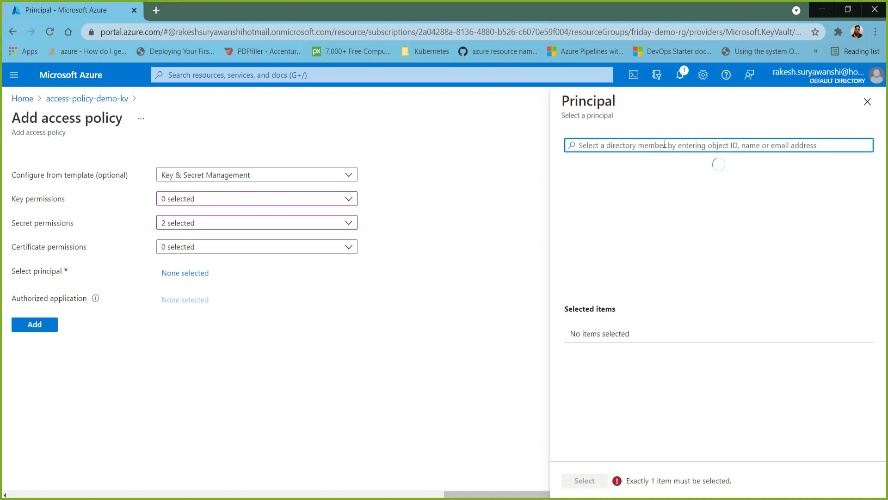
text(kri)
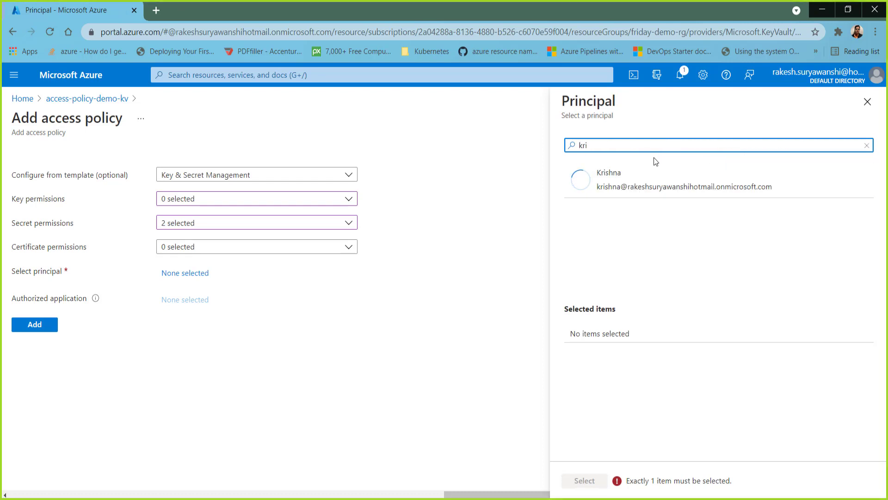
key(ctrl+a)
text(kv)
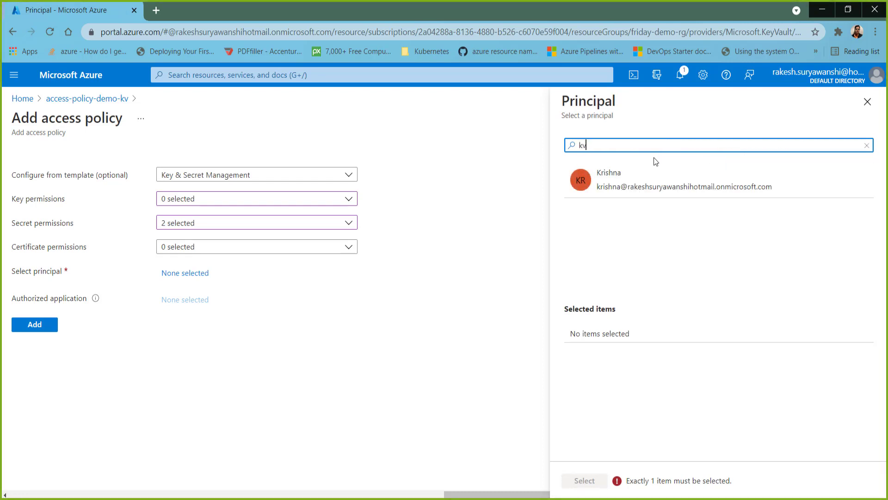
click(635, 180)
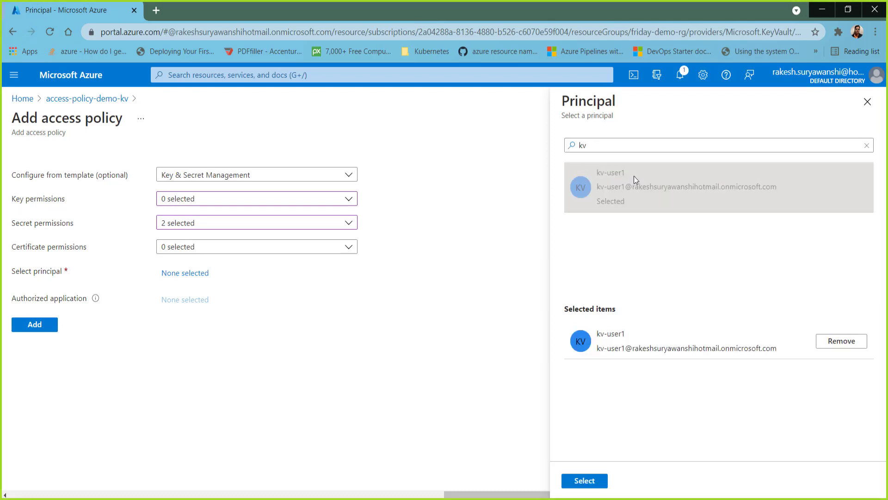
click(584, 481)
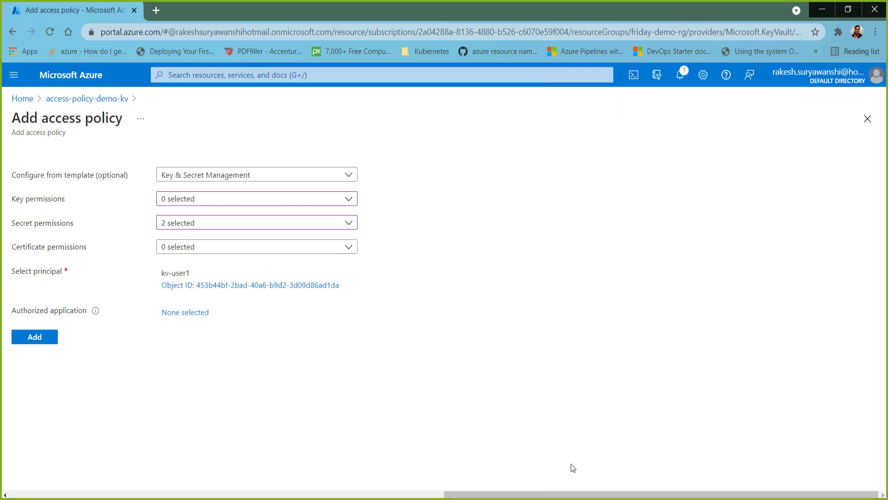
click(46, 339)
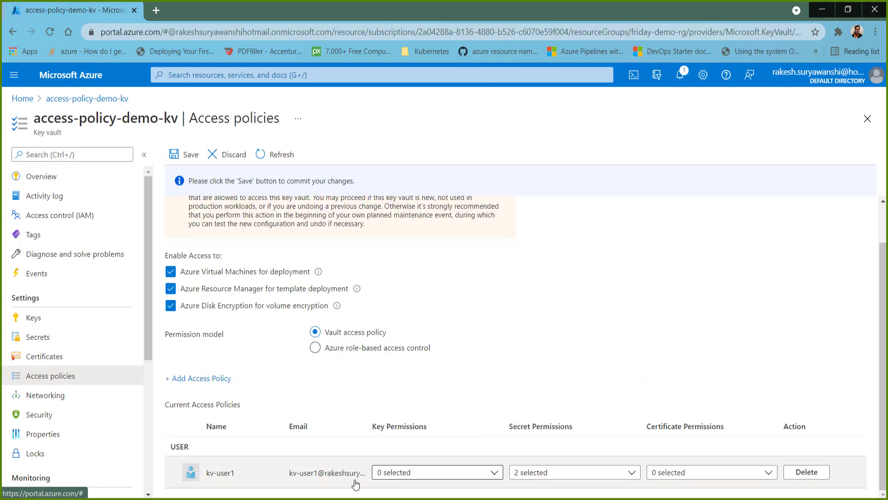
Review the secret permissions selected in kv-user1's pending access policy.
click(555, 472)
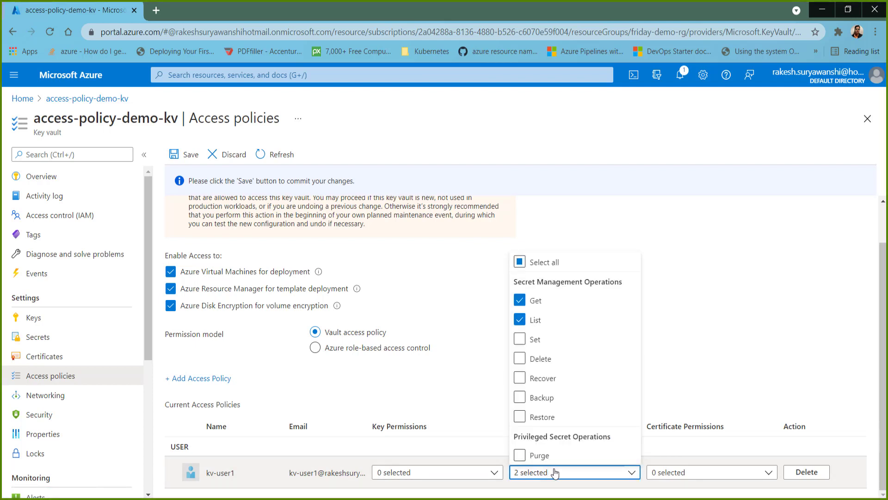
click(465, 375)
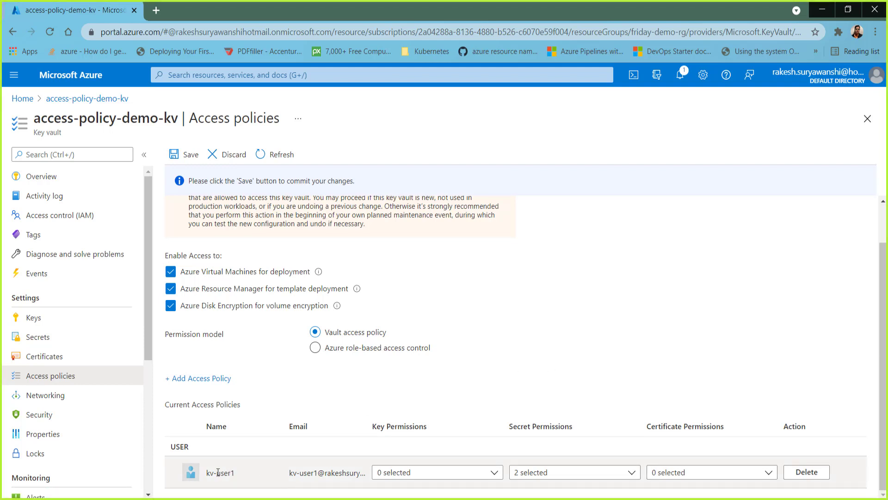
drag(210, 473, 230, 475)
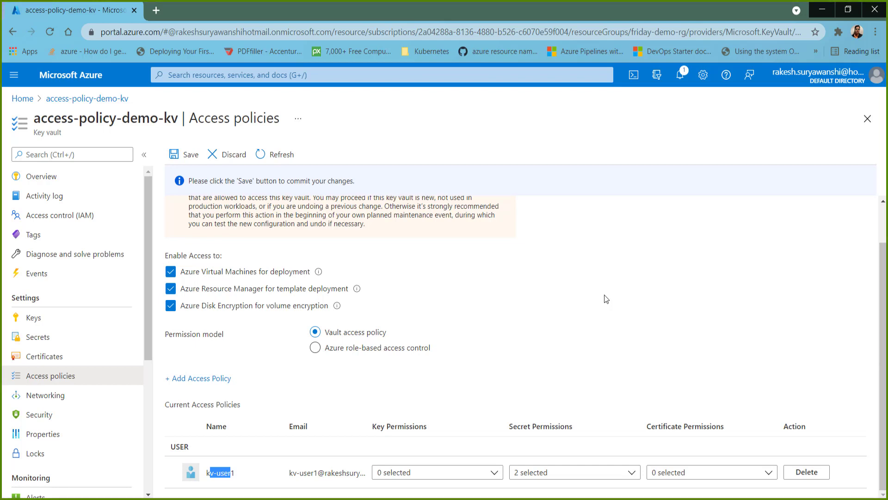
Switch the permission model back to Azure role-based access control and discard the unsaved access policy changes.
click(376, 351)
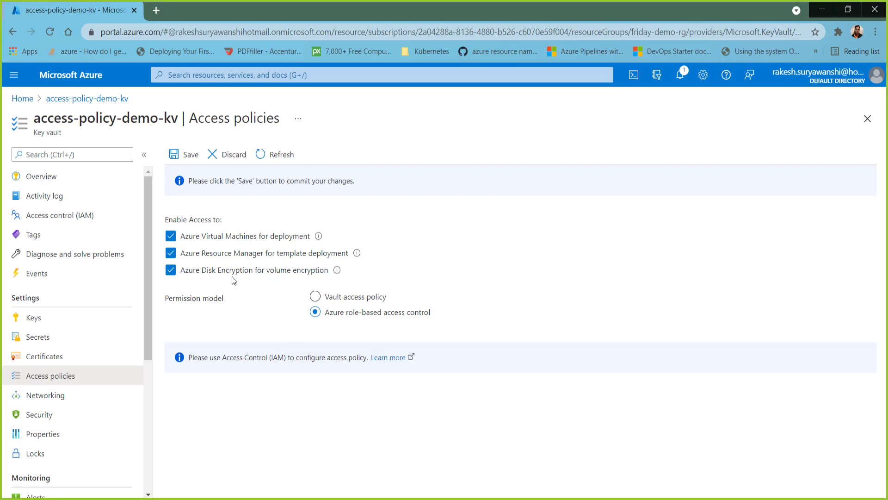
click(214, 152)
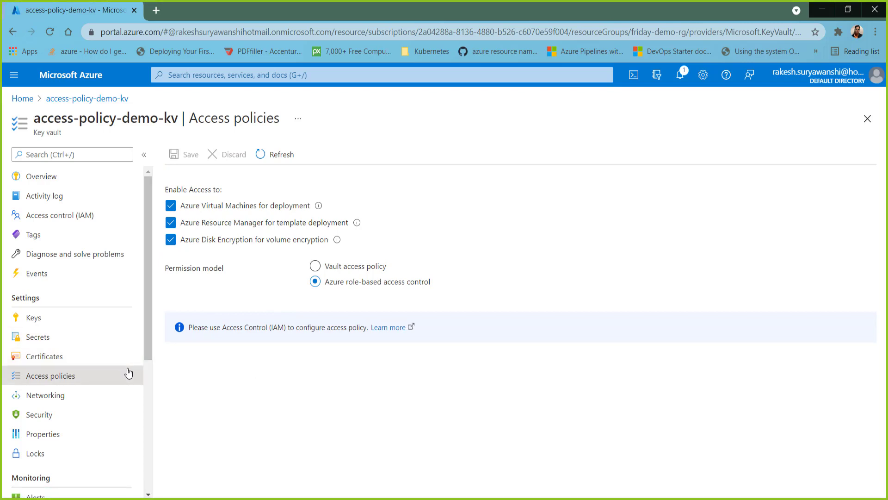
Open the role assignments of user1-secret under its access control and start adding a role assignment.
click(82, 341)
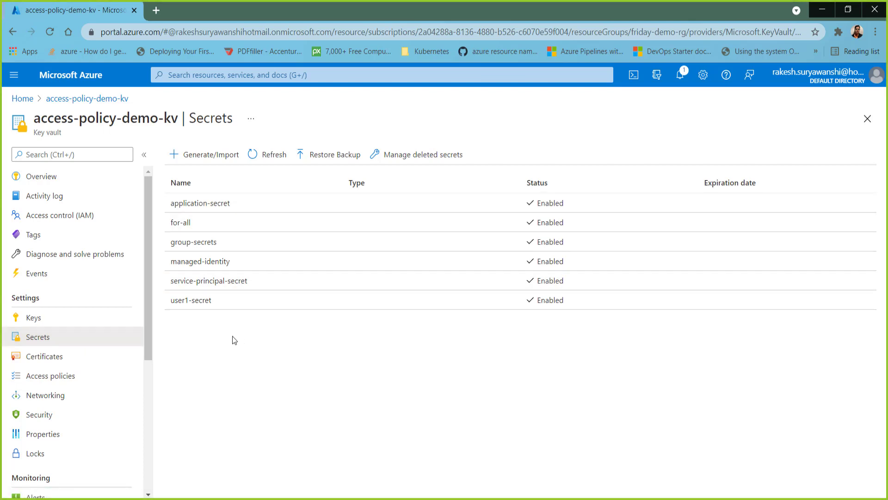
click(199, 302)
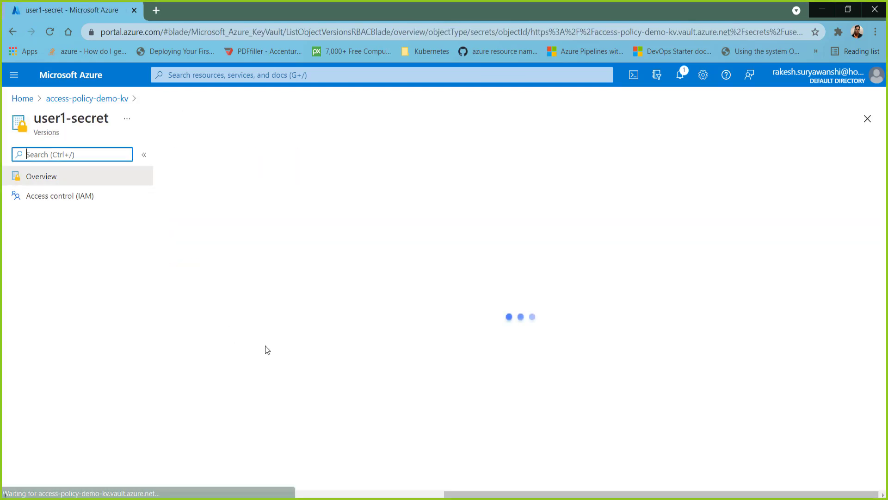
click(102, 202)
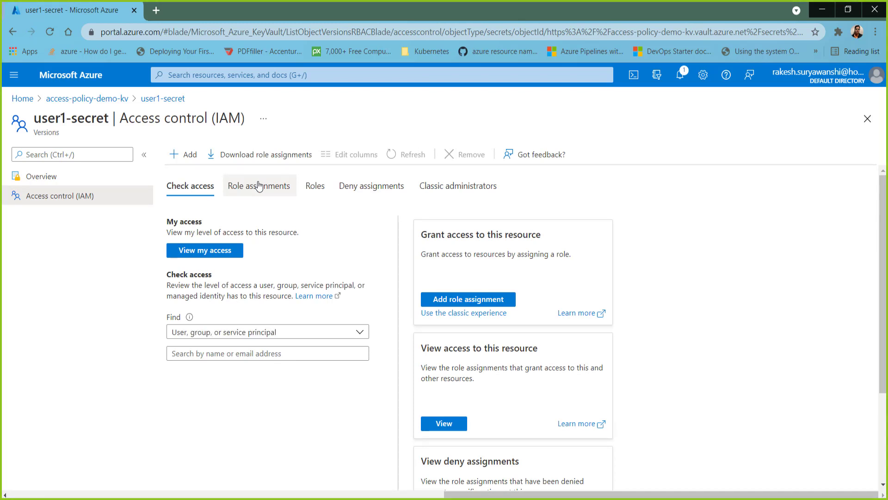
click(233, 187)
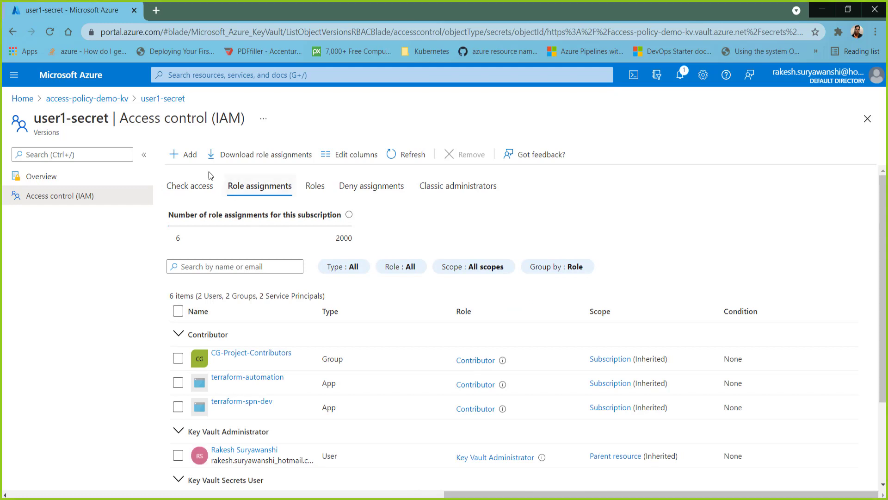
click(184, 154)
click(197, 175)
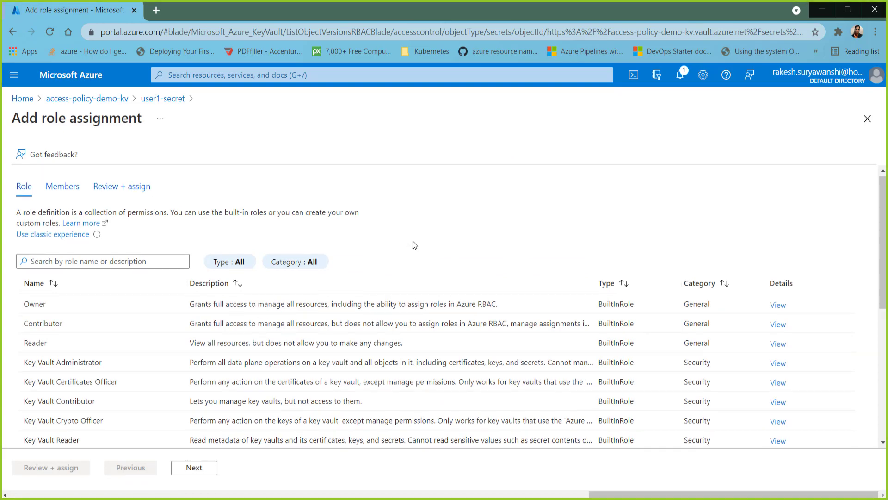
Browse the built-in roles available for the user1-secret role assignment, looking for those related to Key Vault.
scroll(454, 286, down, 4)
scroll(437, 364, down, 1)
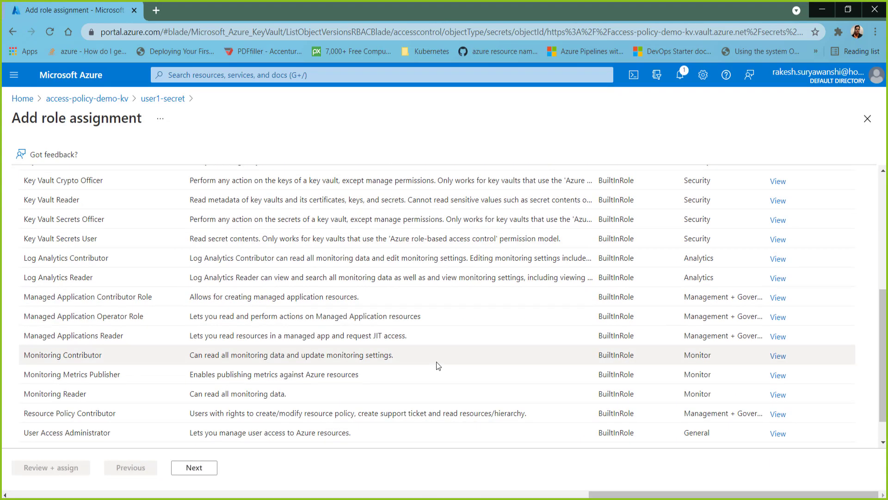
scroll(437, 363, down, 1)
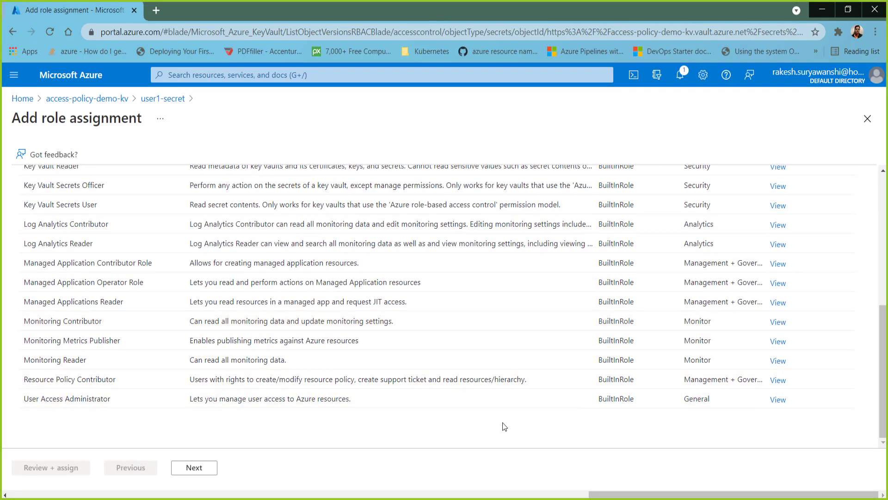
scroll(504, 426, up, 3)
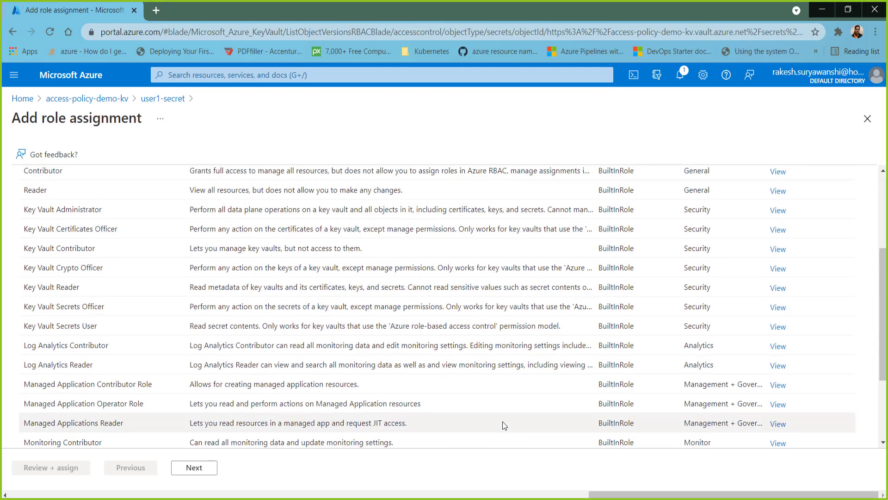
scroll(503, 424, up, 1)
scroll(503, 424, up, 1)
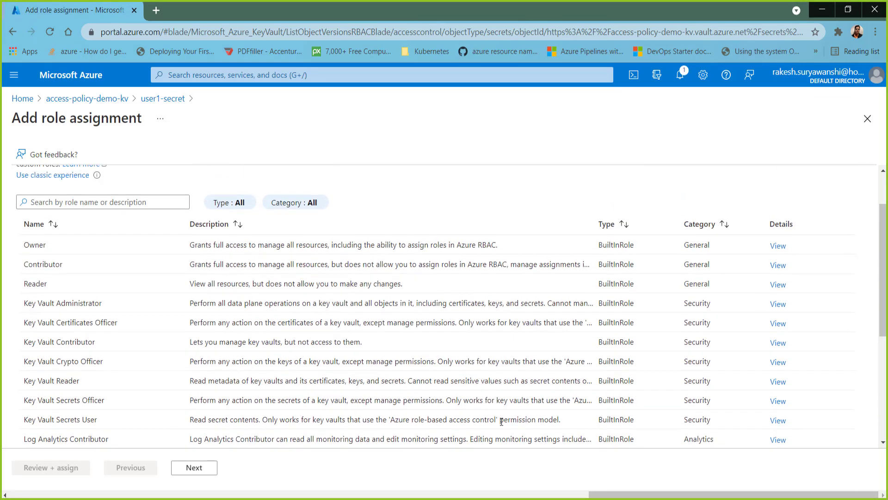
scroll(502, 424, down, 3)
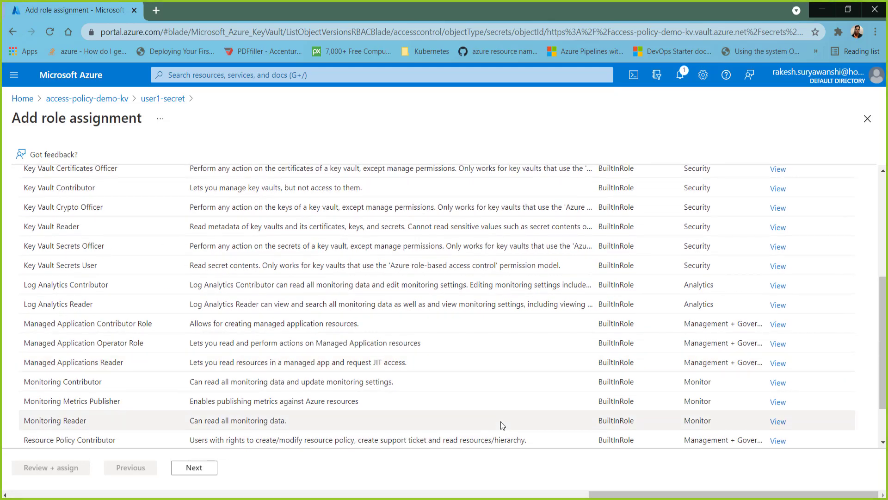
scroll(502, 425, up, 1)
scroll(499, 422, up, 1)
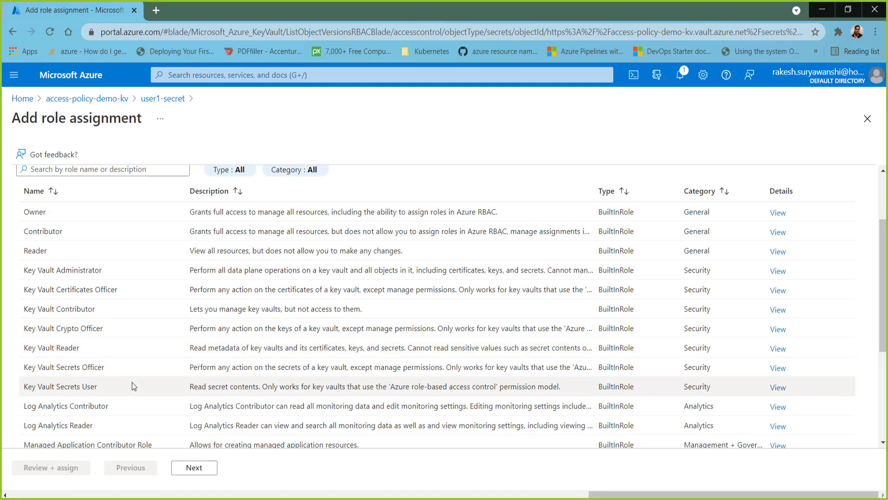
Examine the descriptions of the Key Vault Secrets User and Key Vault Secrets Officer roles.
drag(27, 388, 111, 386)
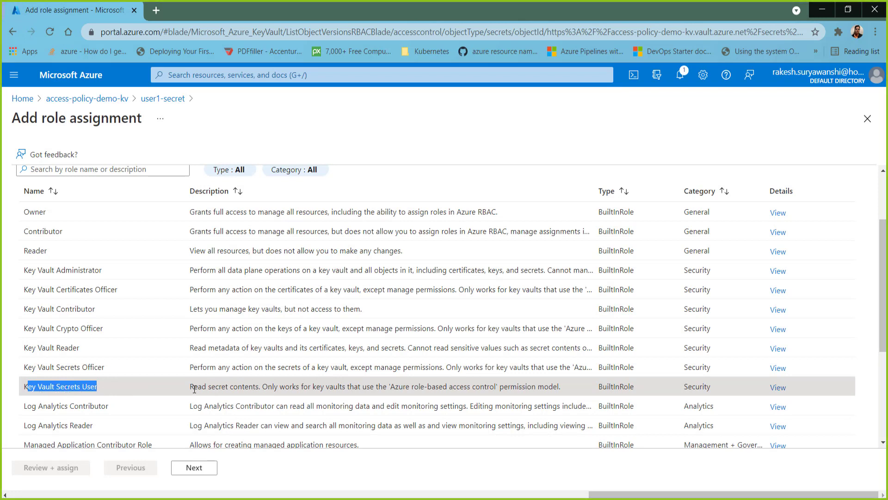
drag(189, 387, 411, 386)
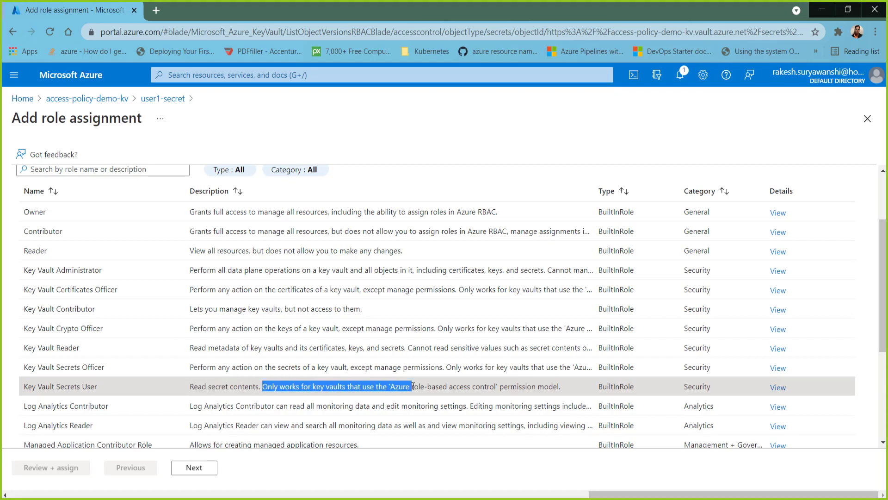
click(93, 387)
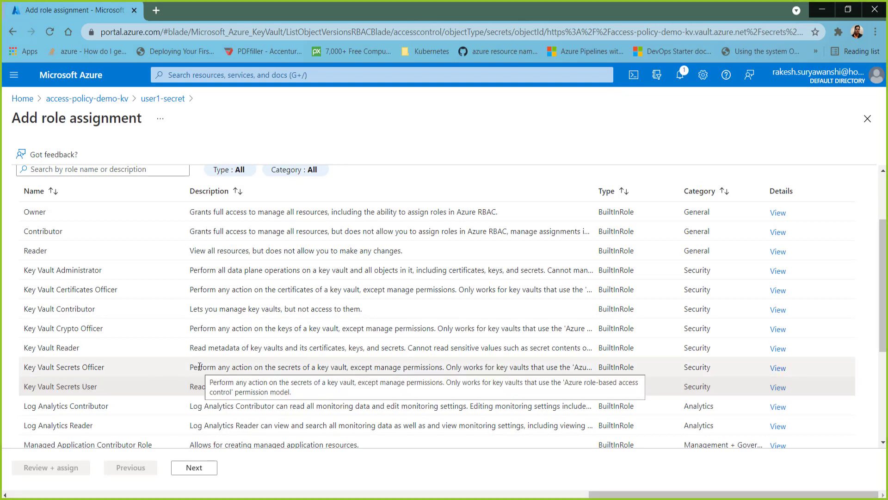
click(118, 366)
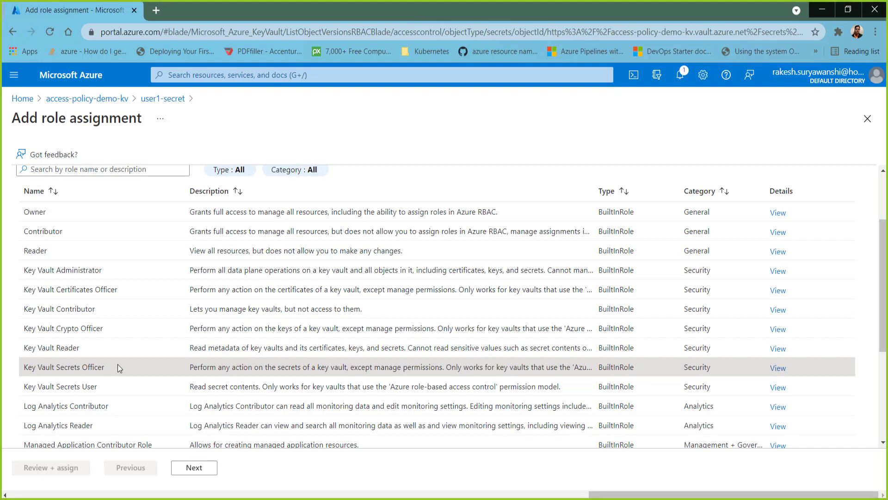
drag(192, 365, 291, 367)
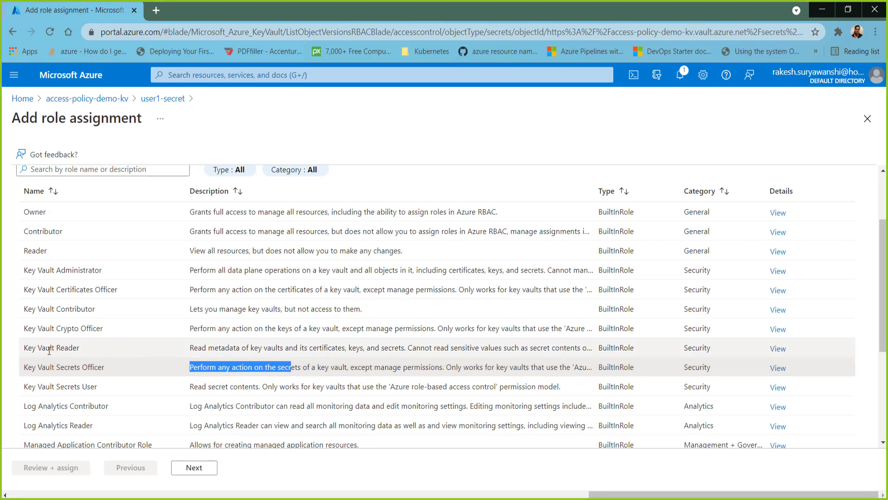
Examine the Key Vault Reader role and compare the secrets roles with the Key Vault Certificates Officer and Key Vault Crypto Officer roles.
drag(50, 347, 128, 351)
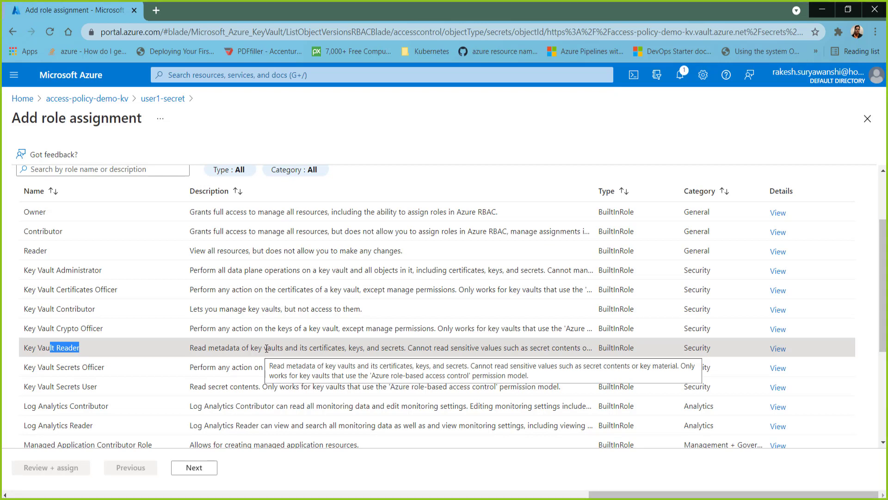
click(267, 348)
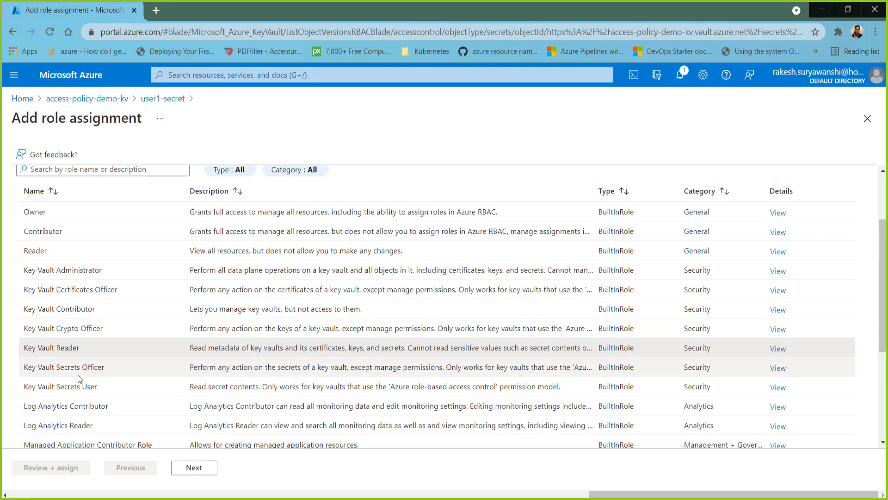
drag(29, 366, 122, 391)
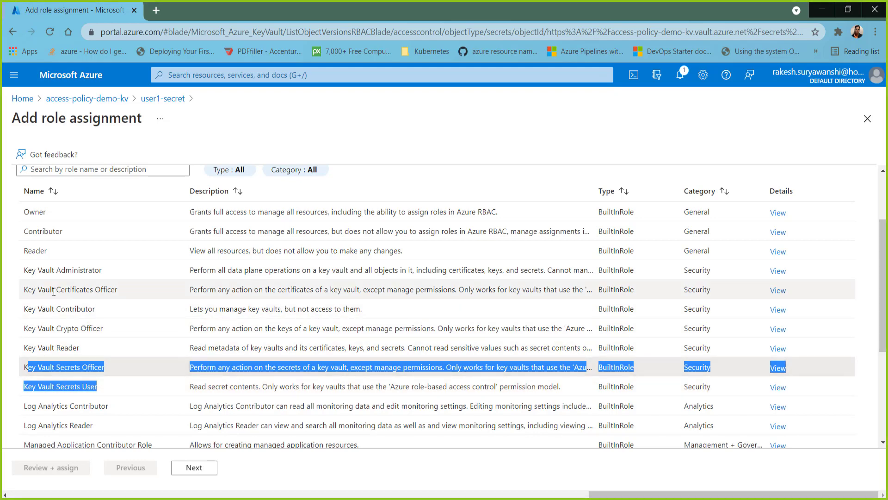
drag(43, 289, 115, 290)
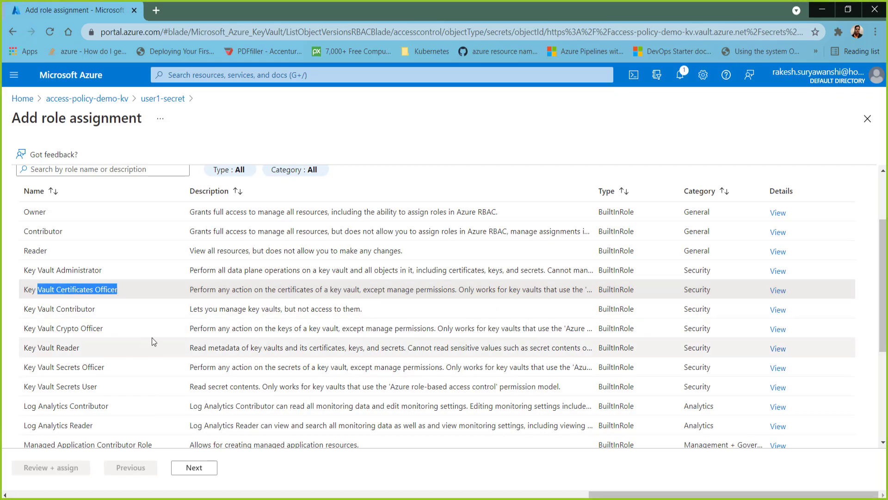
scroll(152, 337, down, 1)
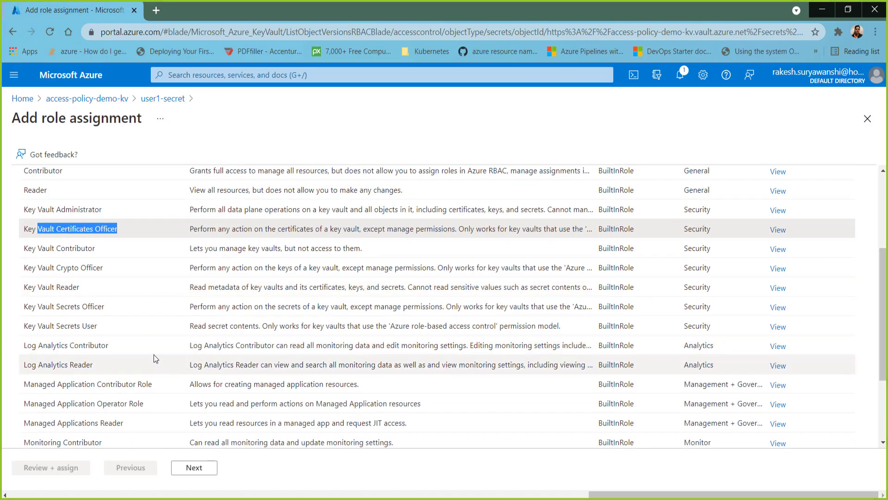
scroll(153, 355, down, 1)
scroll(153, 355, up, 1)
scroll(154, 354, up, 1)
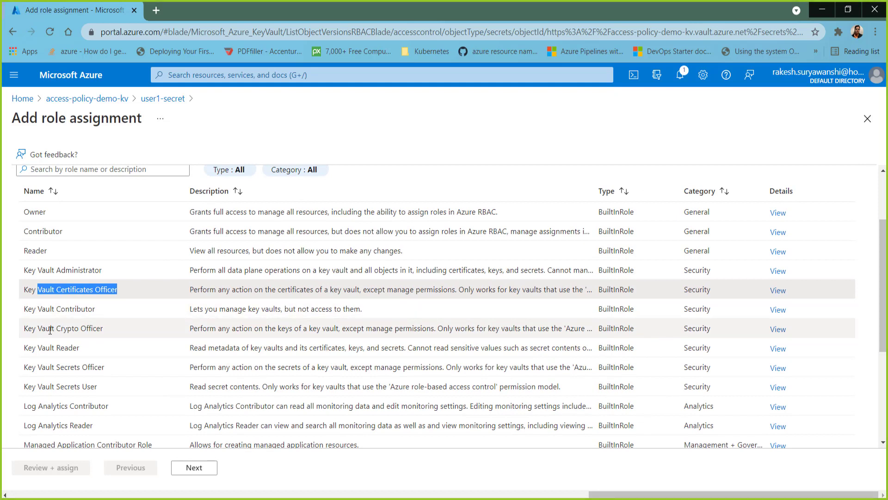
drag(50, 328, 100, 328)
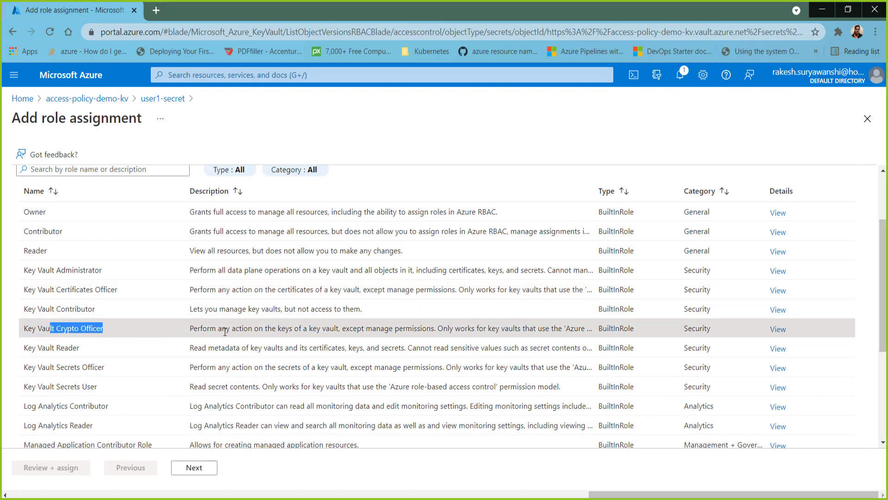
Choose Key Vault Secrets User as the role to assign and proceed to selecting its members.
drag(224, 329, 283, 327)
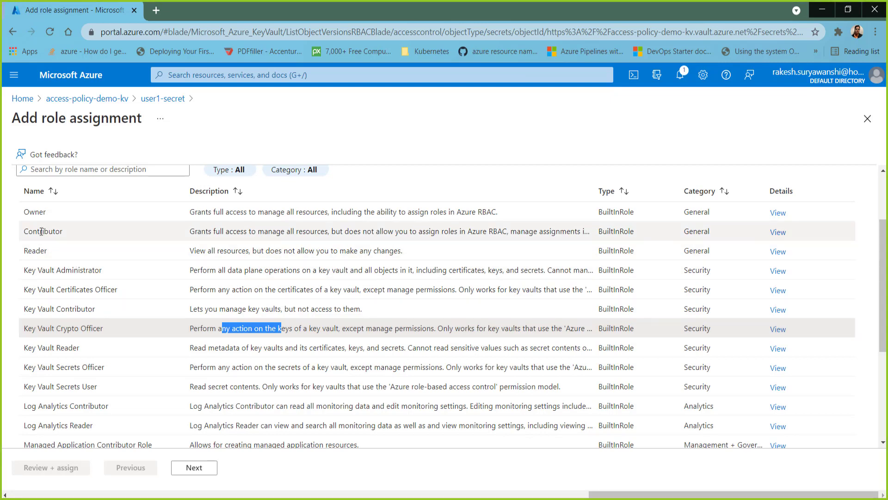
drag(29, 211, 59, 216)
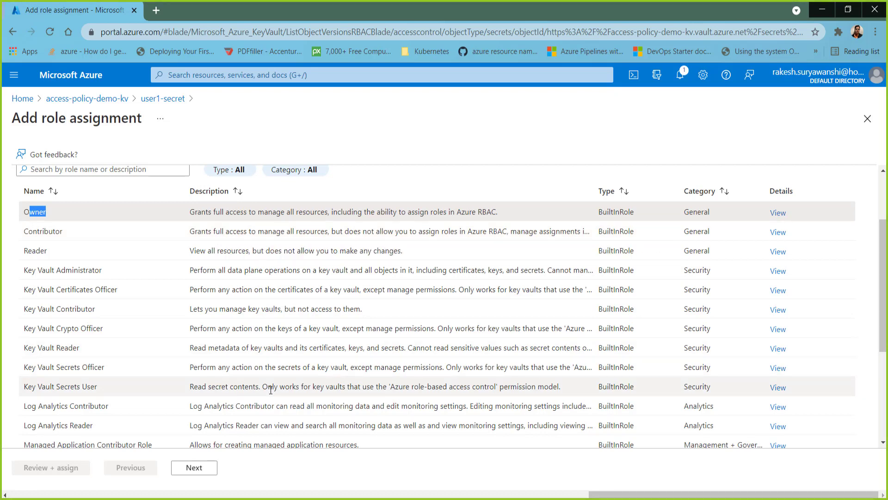
click(79, 388)
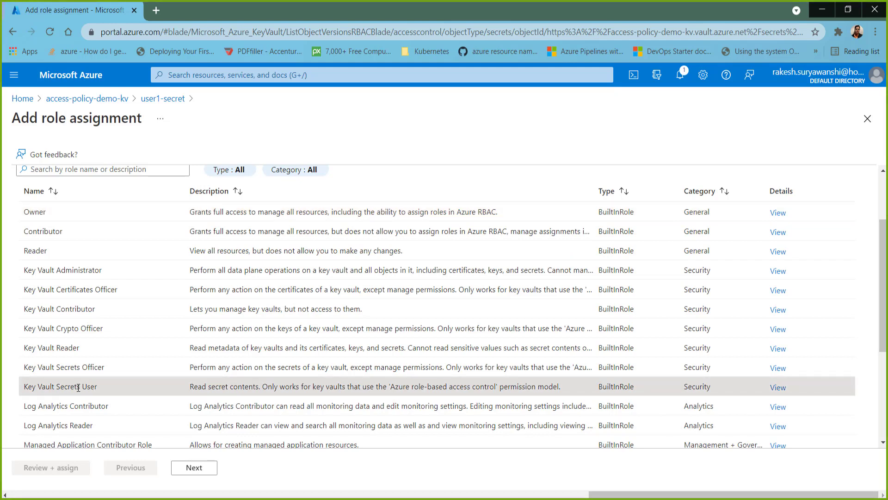
click(194, 468)
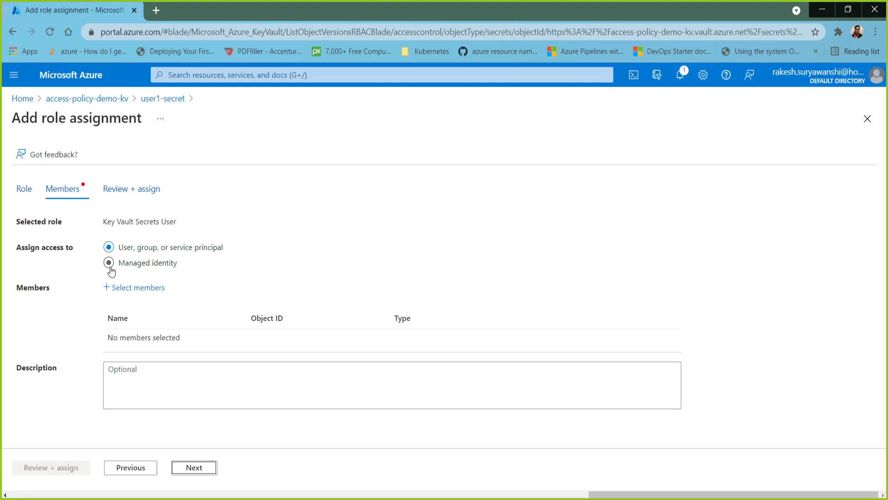
Find kv-user1 by searching for "kv", add it as the member of the role assignment, and proceed to the review.
click(136, 288)
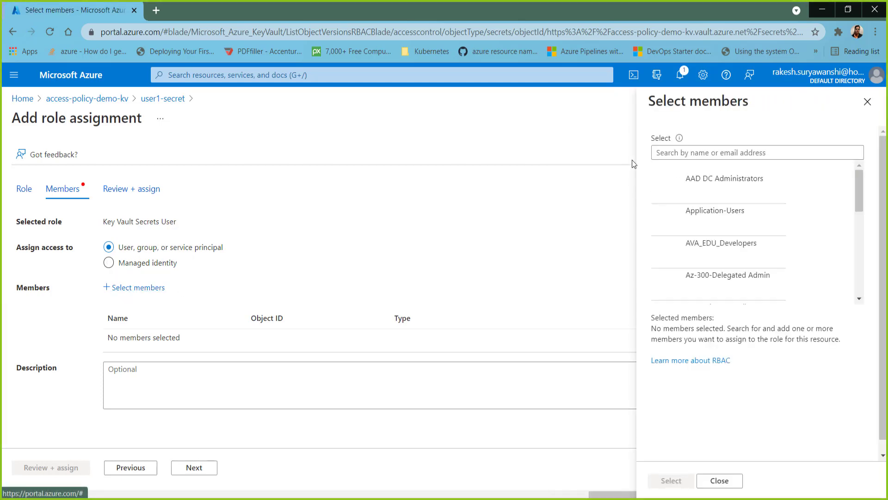
text(kv)
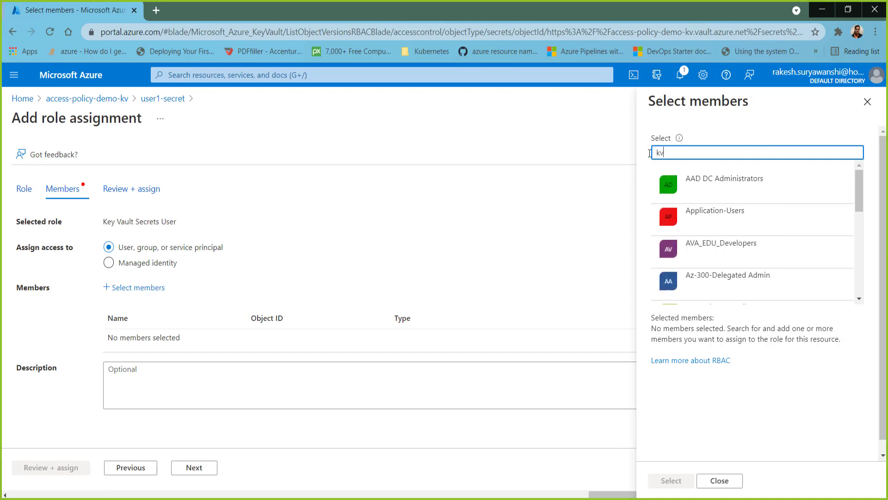
click(692, 191)
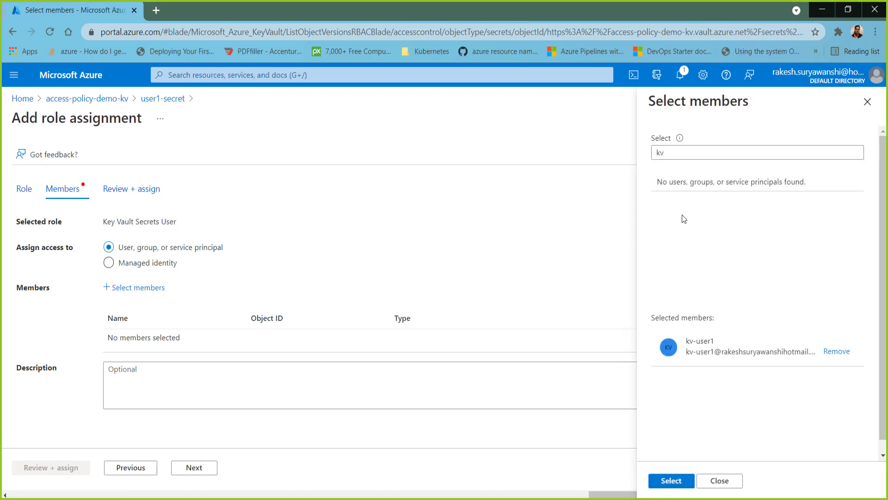
click(670, 481)
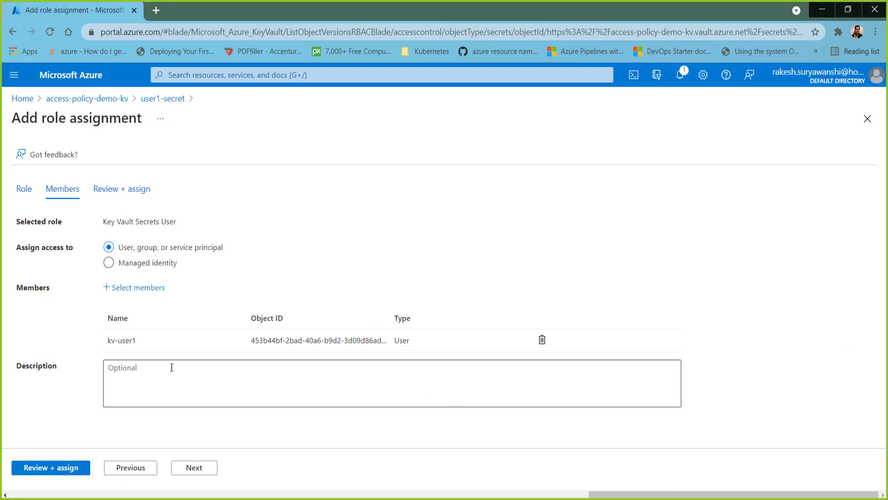
click(186, 468)
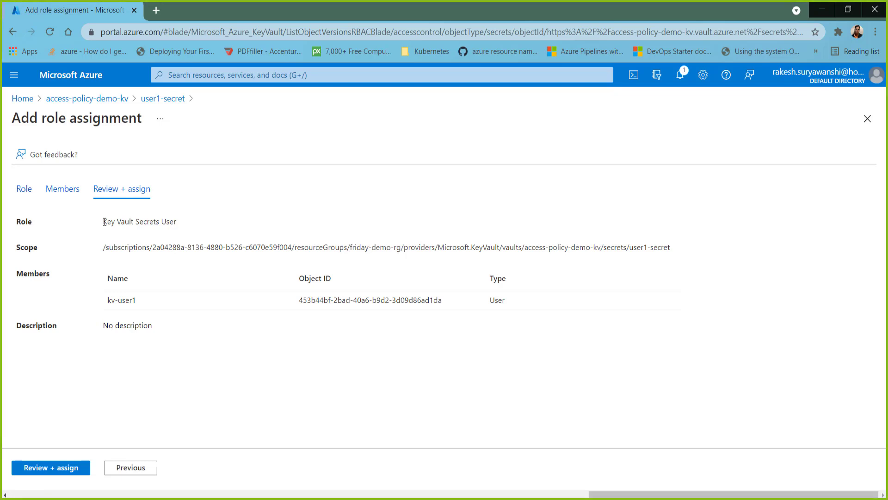
Copy the assignment's role and scope details into the Notepad++ note, and complete the role assignment in the portal.
drag(105, 221, 178, 222)
click(97, 236)
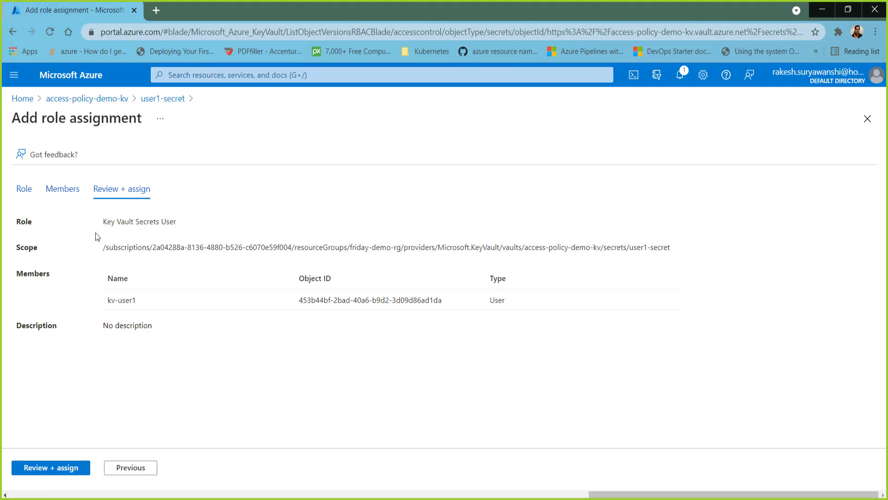
drag(107, 219, 148, 218)
drag(103, 247, 106, 247)
drag(18, 218, 675, 255)
key(ctrl+c)
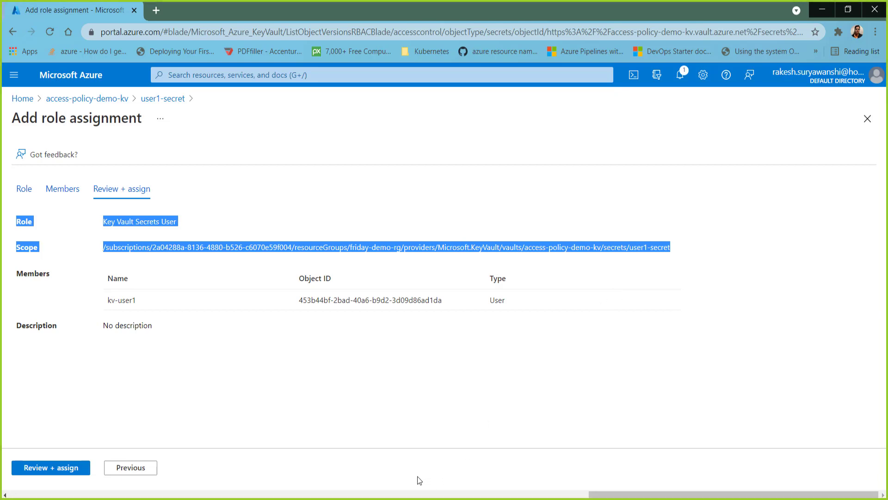
click(359, 498)
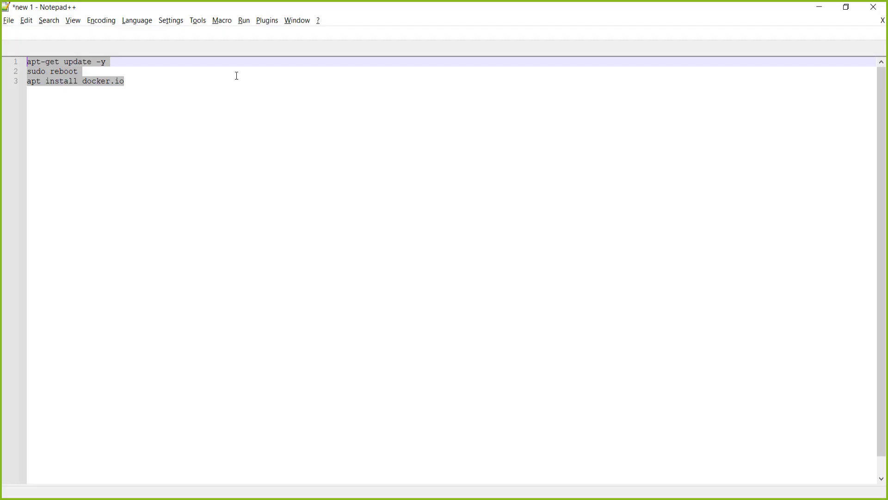
key(ctrl+v)
key(alt+Tab)
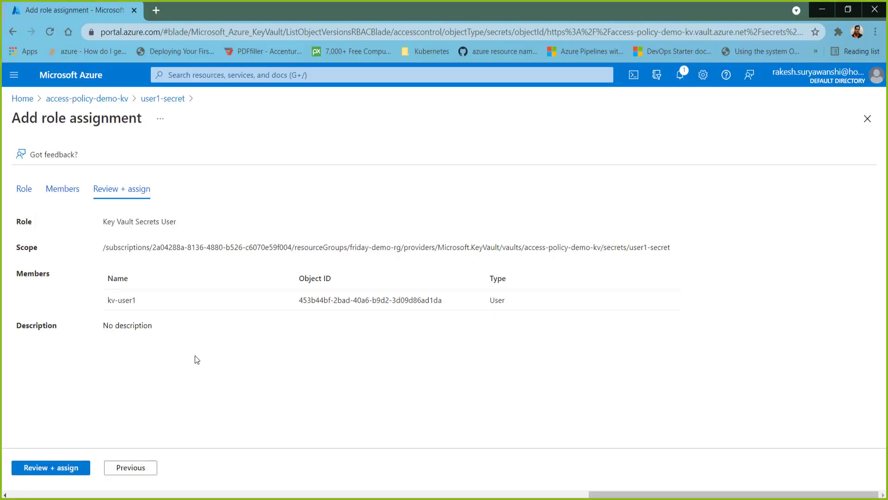
click(68, 468)
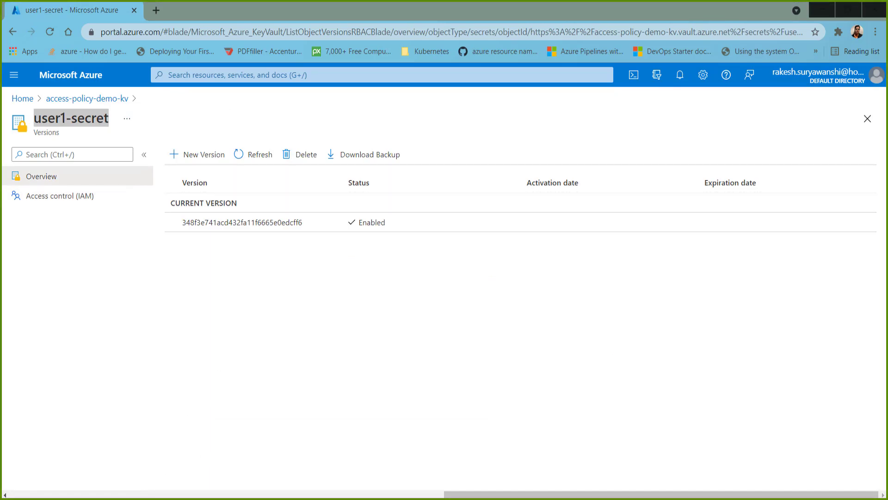
Switch to the PowerShell terminal and run Get-AzContext to check which account is signed in.
click(128, 498)
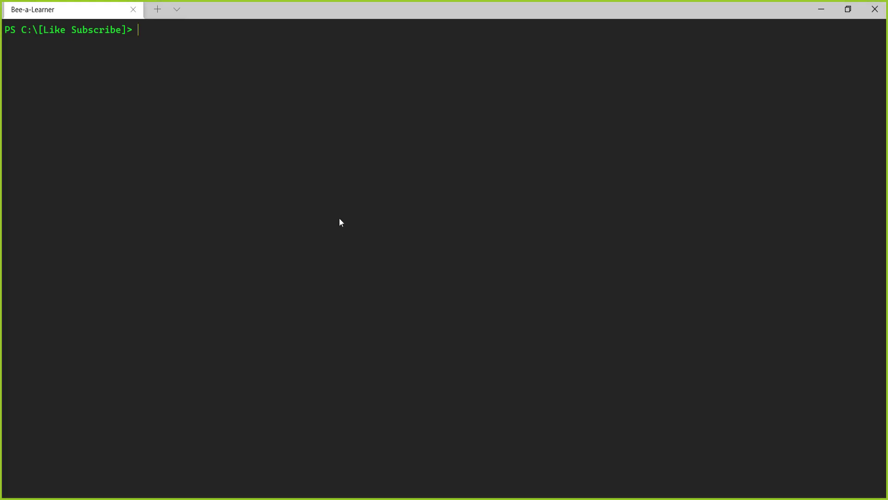
text(Get-AzContext)
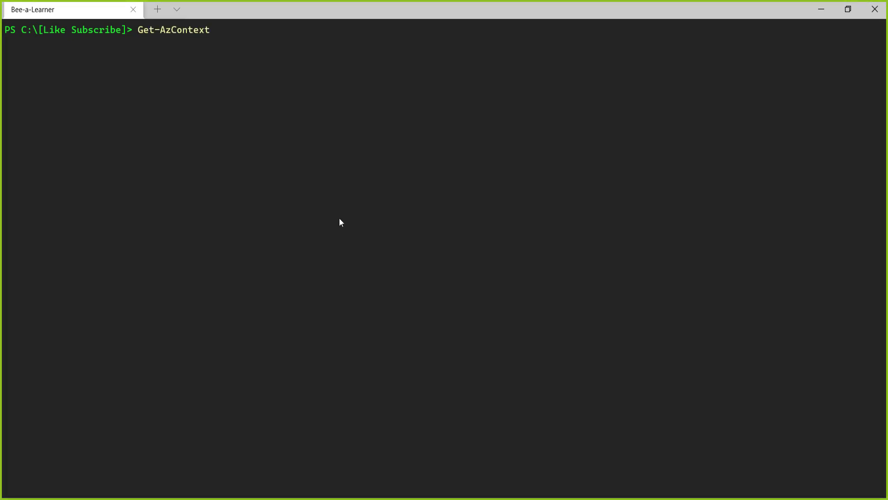
key(Return)
drag(230, 76, 374, 74)
click(151, 101)
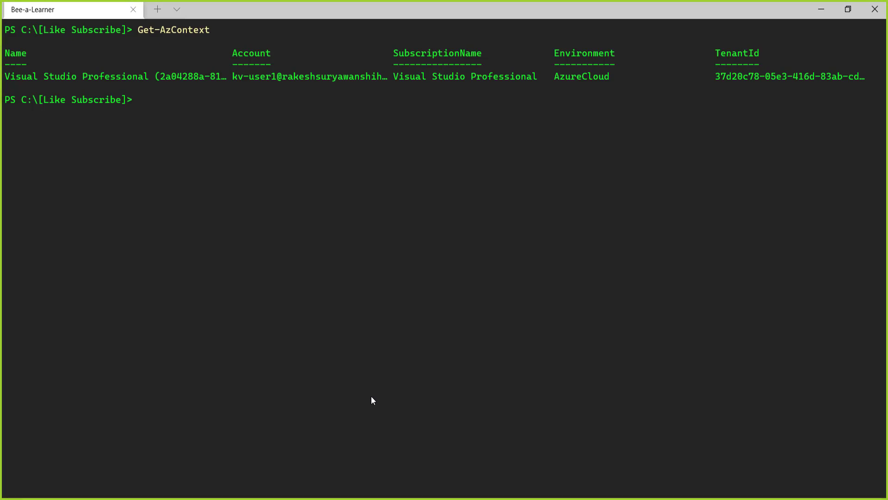
Run Get-AzKeyVaultSecret -VaultName access-policy-demo-kv -Name user1-secret -AsPlainText and check the output.
right_click(246, 332)
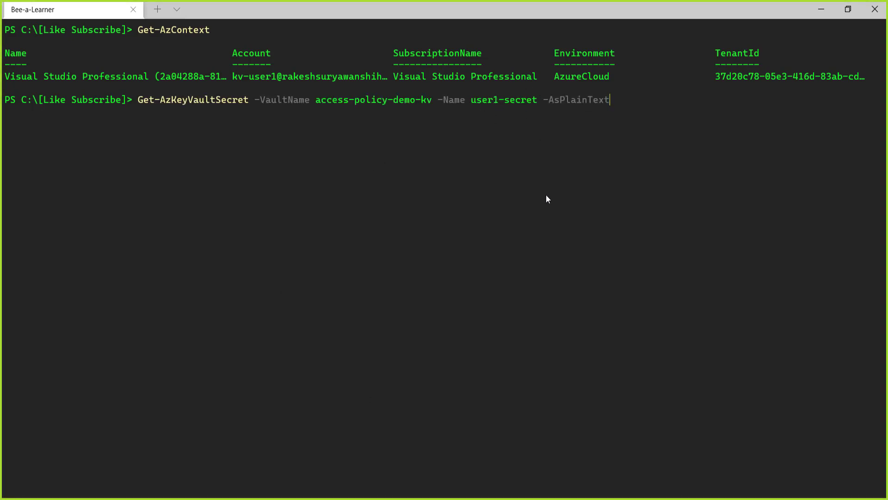
key(Return)
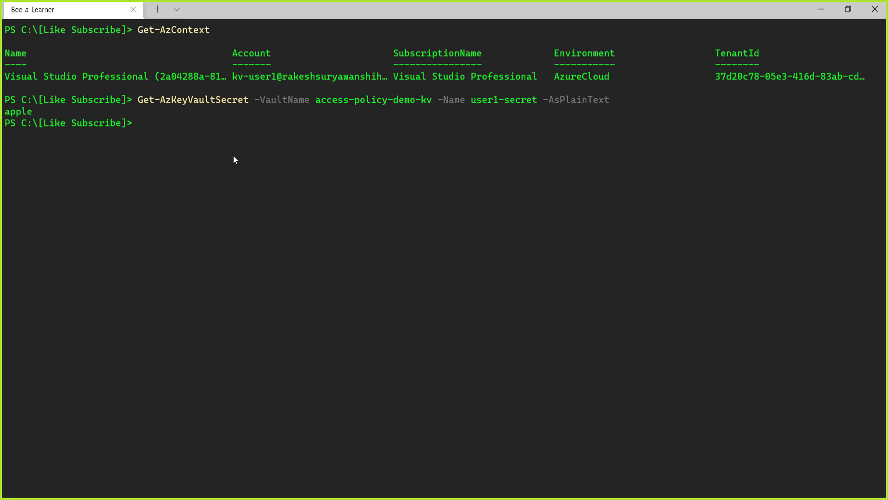
drag(37, 111, 4, 111)
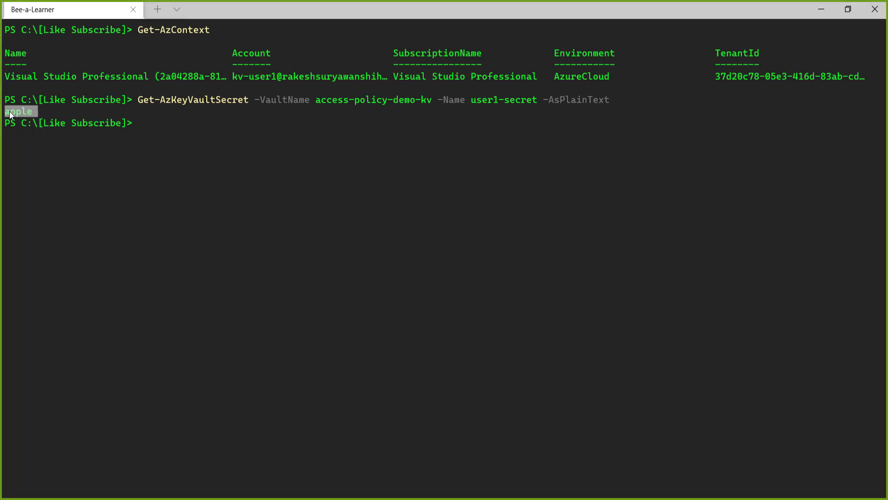
click(163, 127)
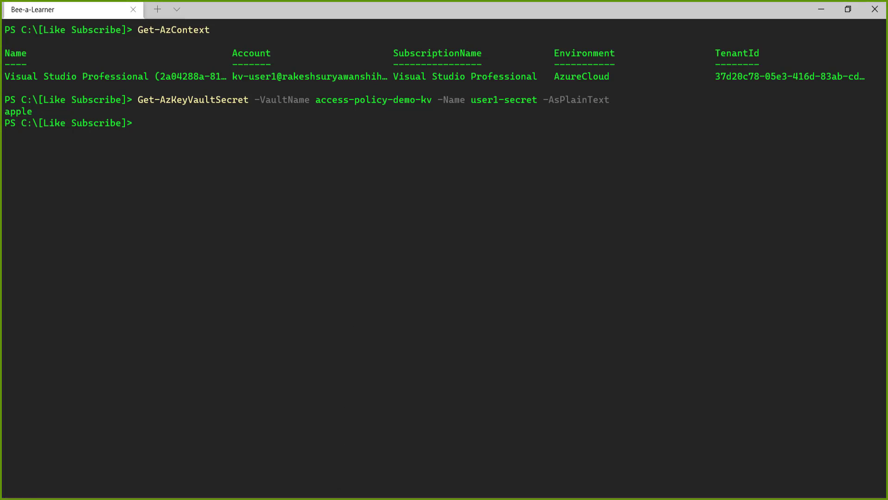
Return to the Azure portal in the browser and review user1-secret's role assignments and the members of the Application-Users group.
mouse_move(331, 497)
click(267, 449)
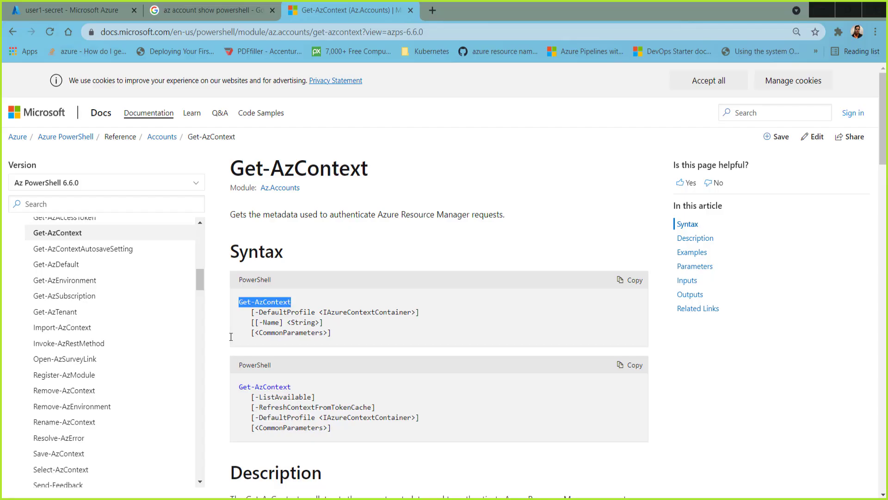
click(108, 11)
click(78, 198)
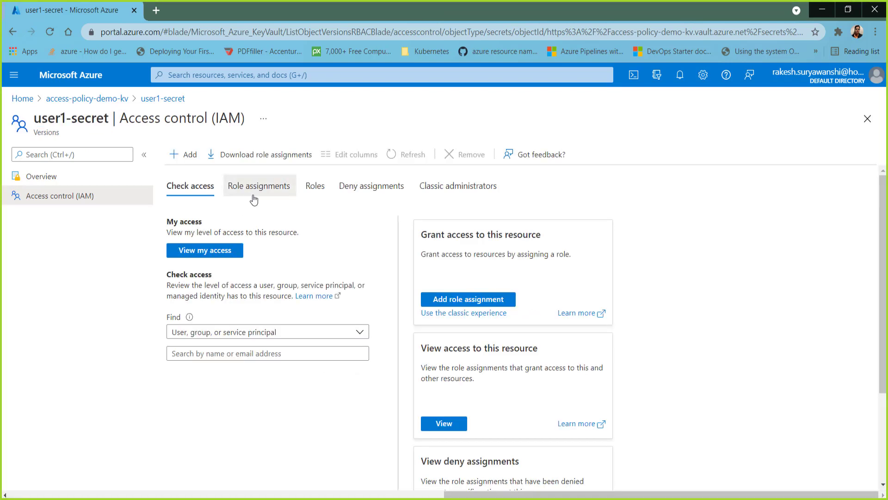
click(254, 190)
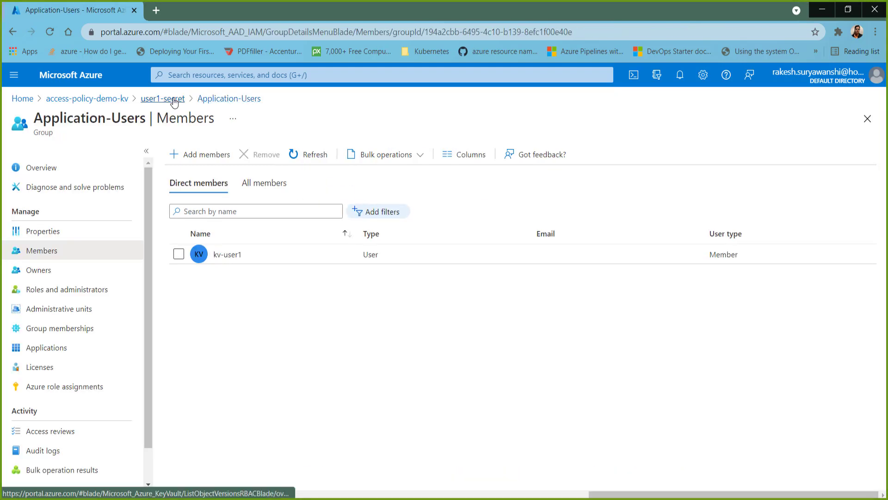
click(154, 96)
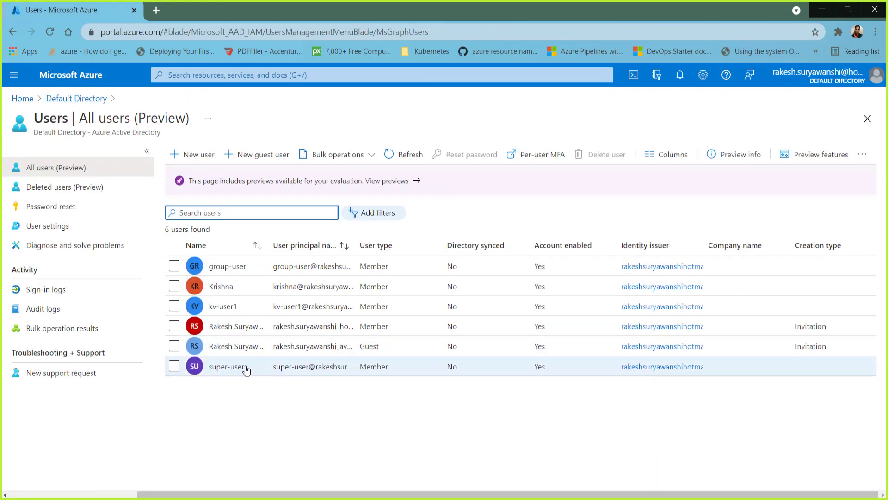
Copy super-user's principal name from its profile and sign in with that account in the terminal using Connect-AzAccount.
click(242, 369)
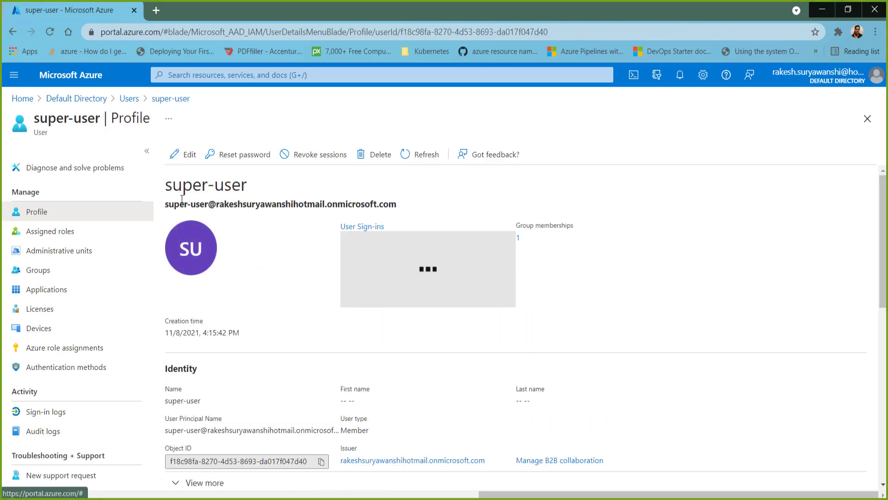
drag(166, 204, 398, 207)
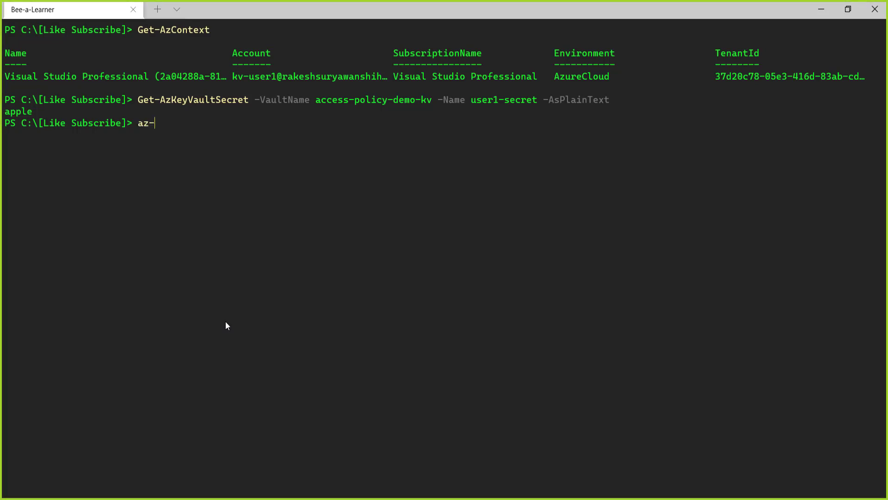
key(Up)
key(Up)
key(Up)
key(Up)
key(Up)
key(Up)
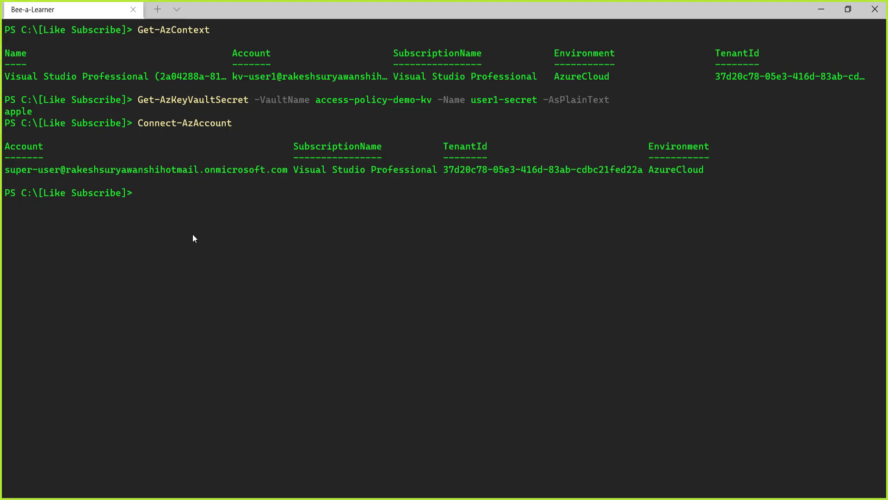
As super-user, try to read user1-secret from access-policy-demo-kv in plain text with Get-AzKeyVaultSecret.
text(cls)
key(BackSpace)
key(BackSpace)
key(BackSpace)
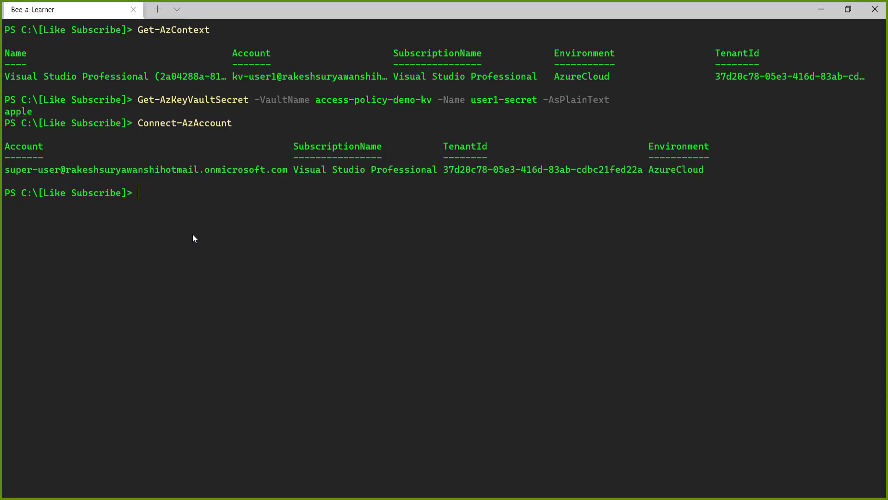
key(Up)
key(Up)
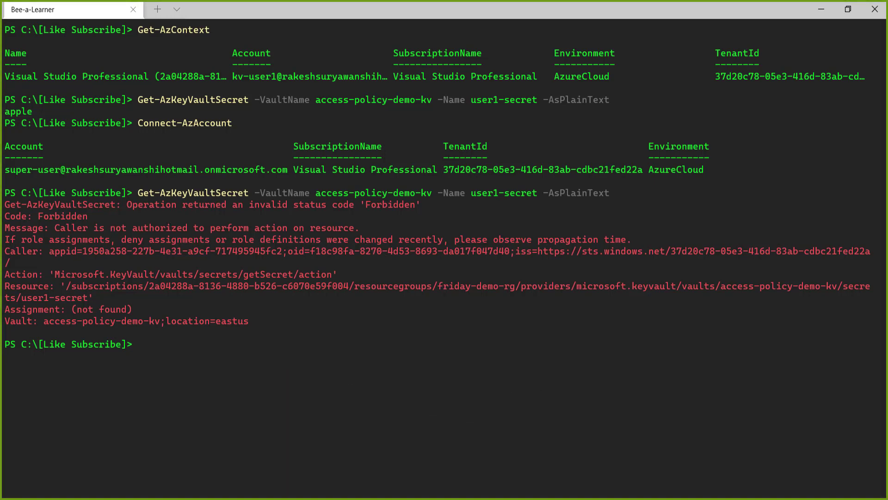
Return to the Azure portal in the browser and open the secrets list of the access-policy-demo-kv key vault.
mouse_move(330, 497)
click(292, 458)
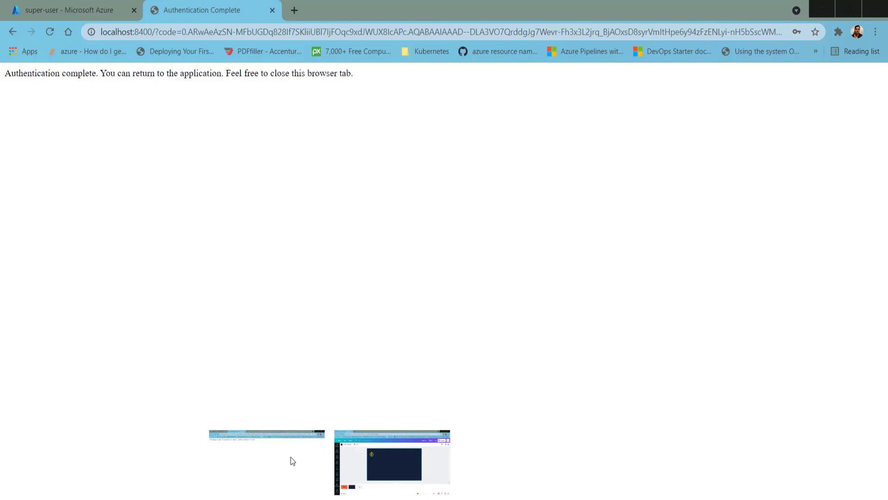
click(67, 11)
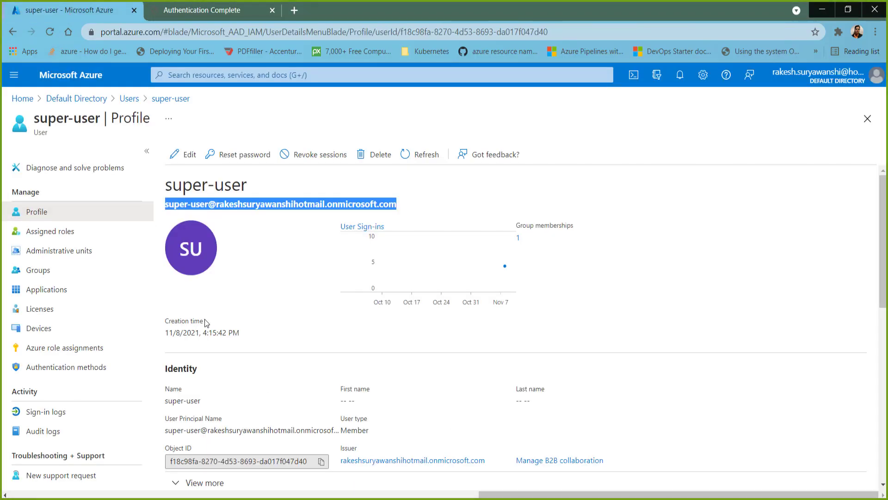
click(22, 98)
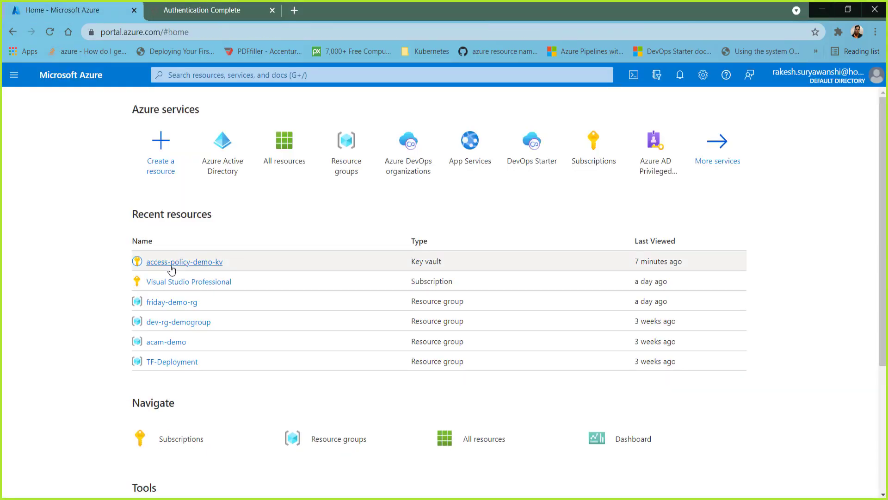
click(171, 263)
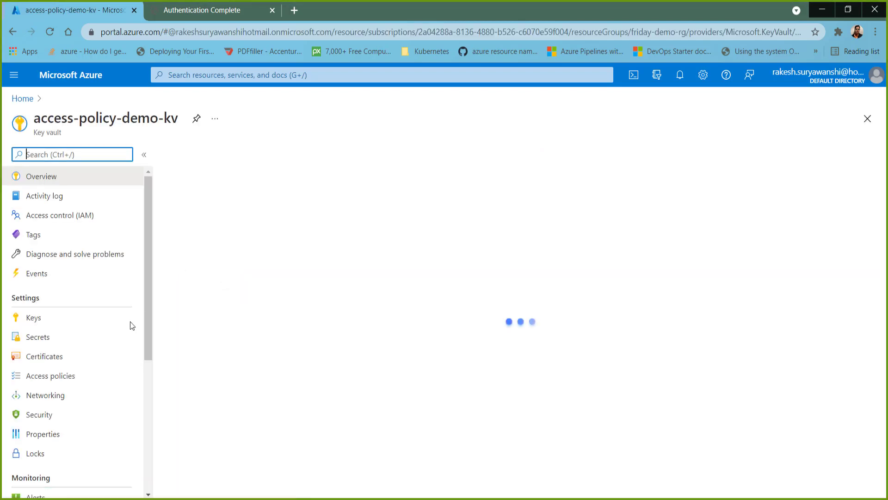
click(95, 343)
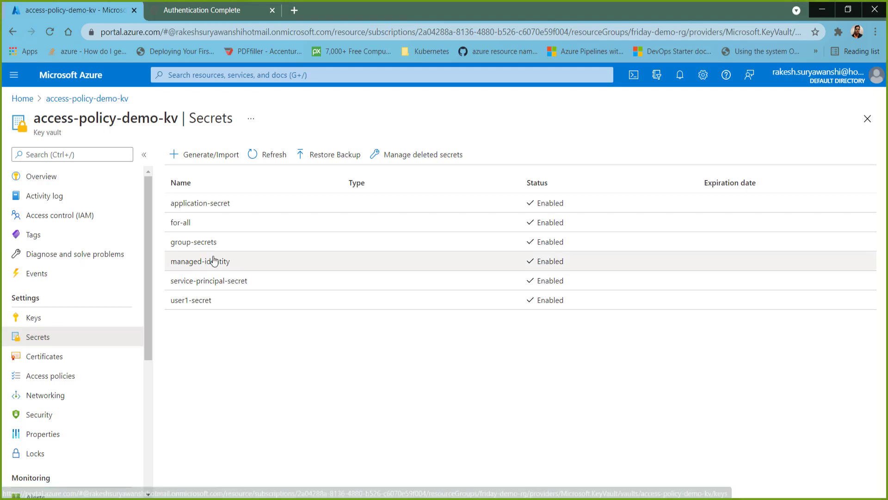
Review the role assignments of application-secret, including its Key Vault Secrets User entry, and return to the secrets list.
click(214, 261)
click(70, 98)
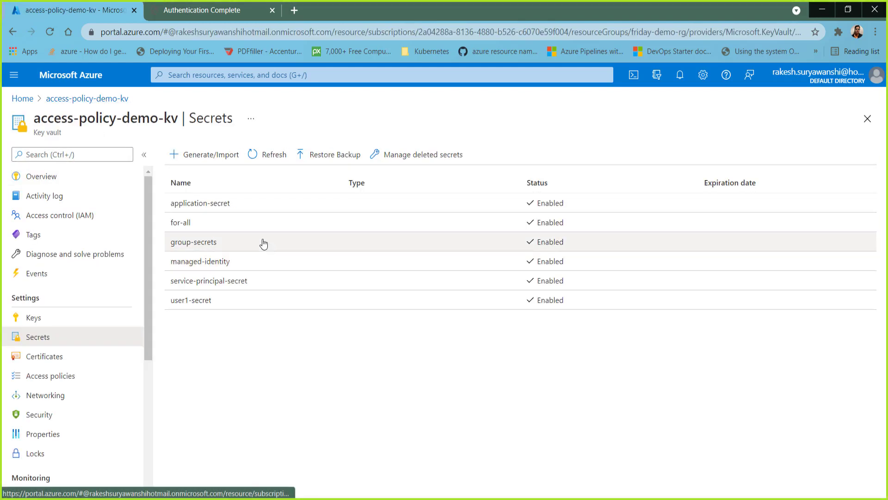
click(221, 202)
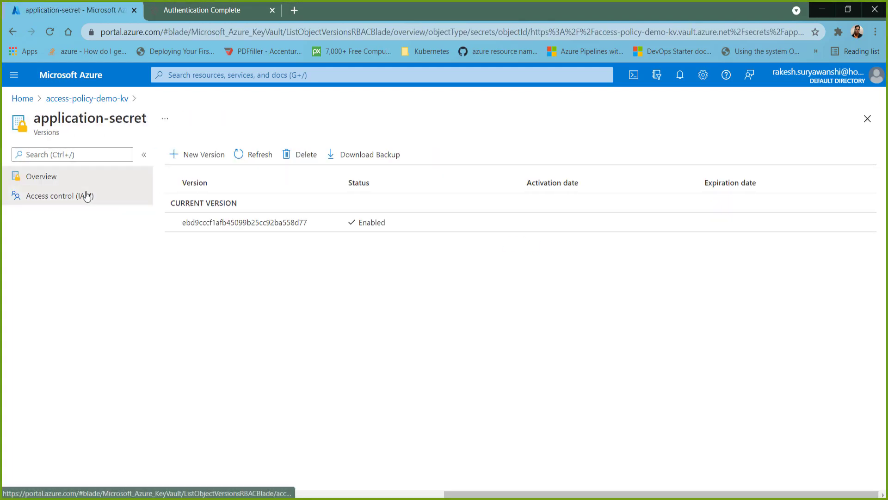
click(86, 195)
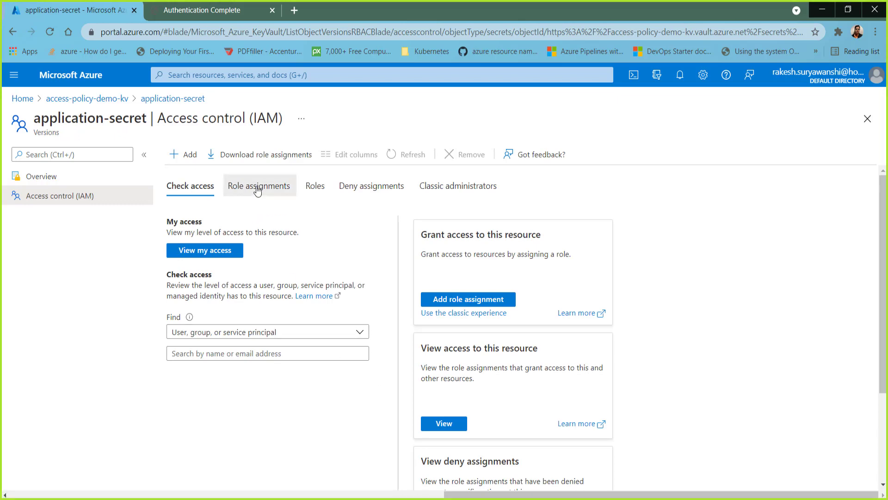
click(257, 190)
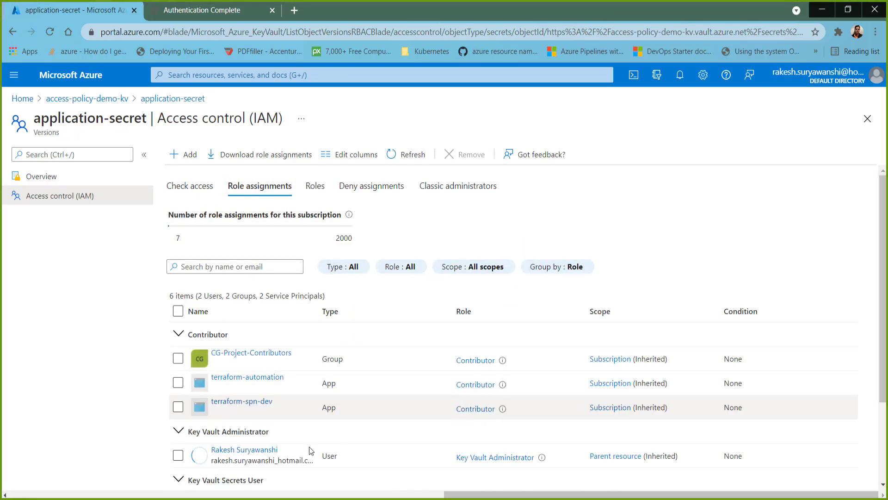
scroll(278, 444, down, 3)
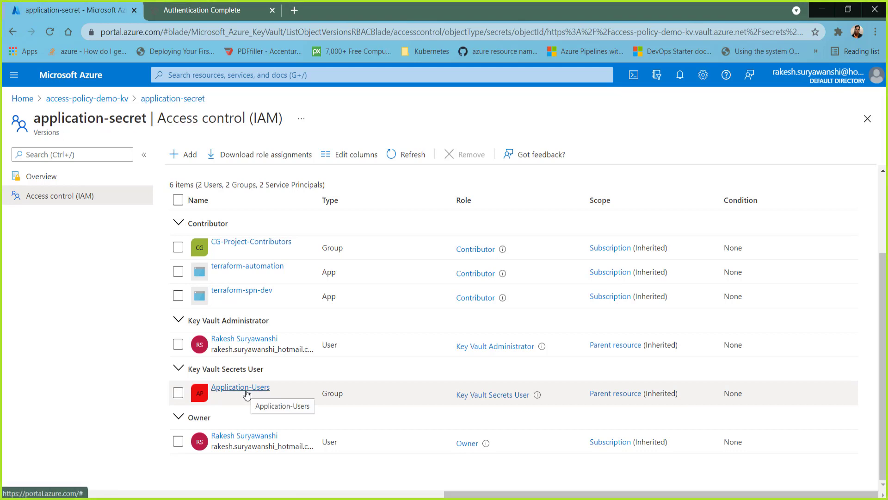
click(99, 98)
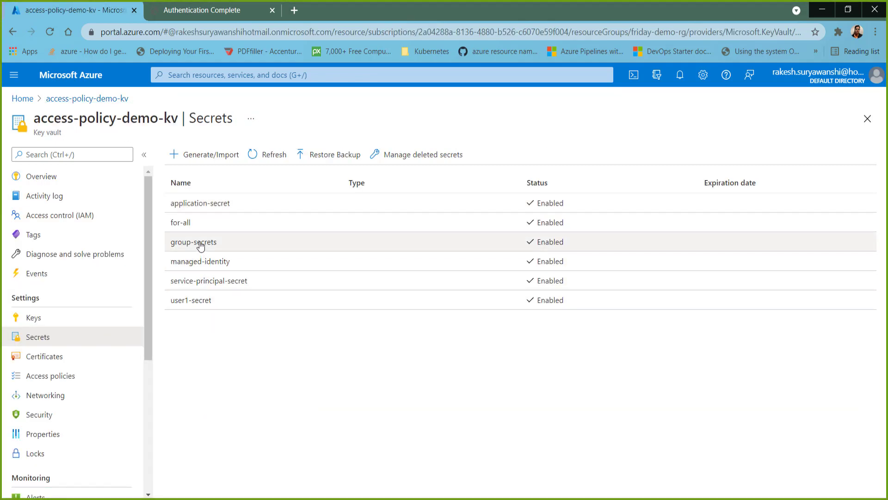
Review the role assignments of group-secrets and go back to the key vault's secrets list.
click(200, 244)
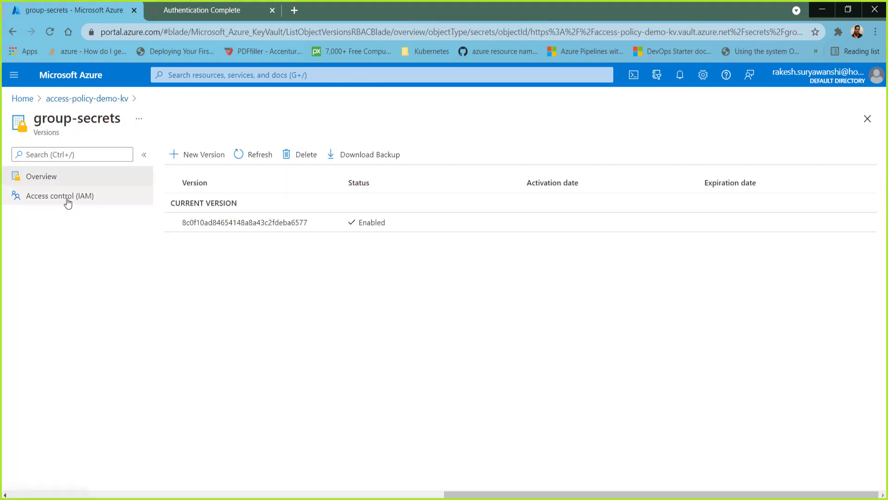
click(68, 197)
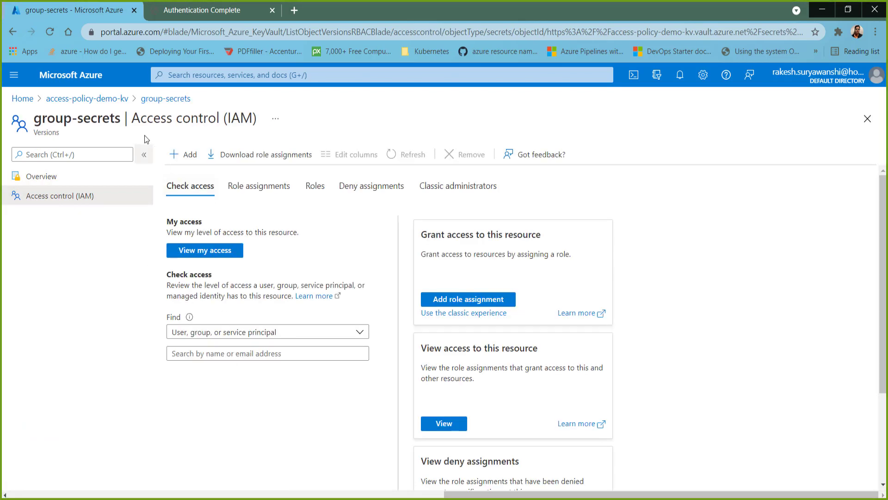
click(240, 185)
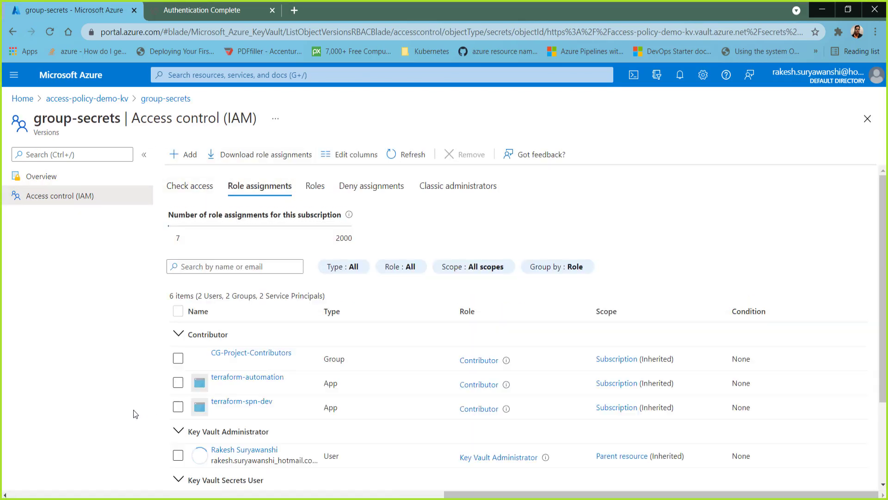
scroll(146, 415, down, 1)
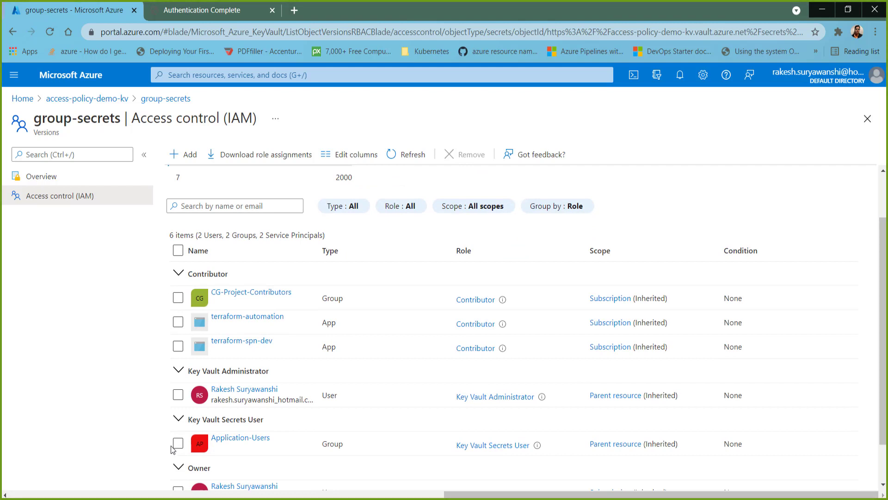
scroll(172, 449, down, 1)
click(99, 99)
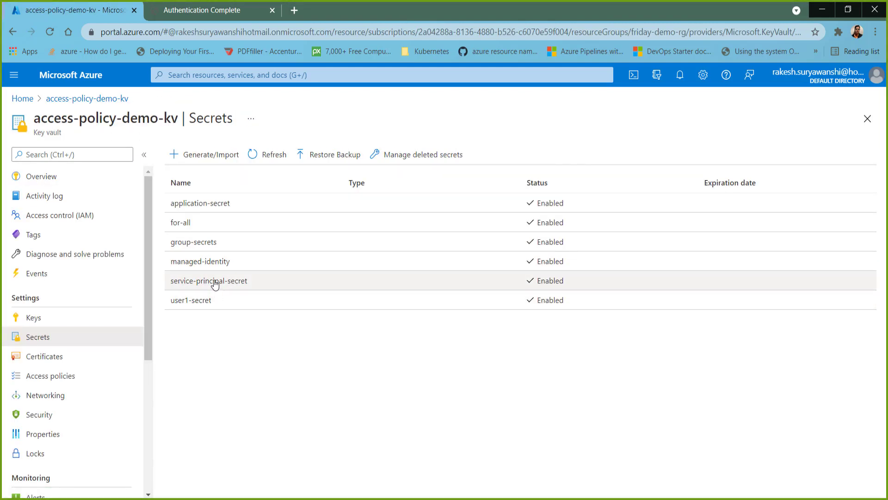
Check the role assignments of service-principal-secret and return to the key vault's secrets list.
click(215, 281)
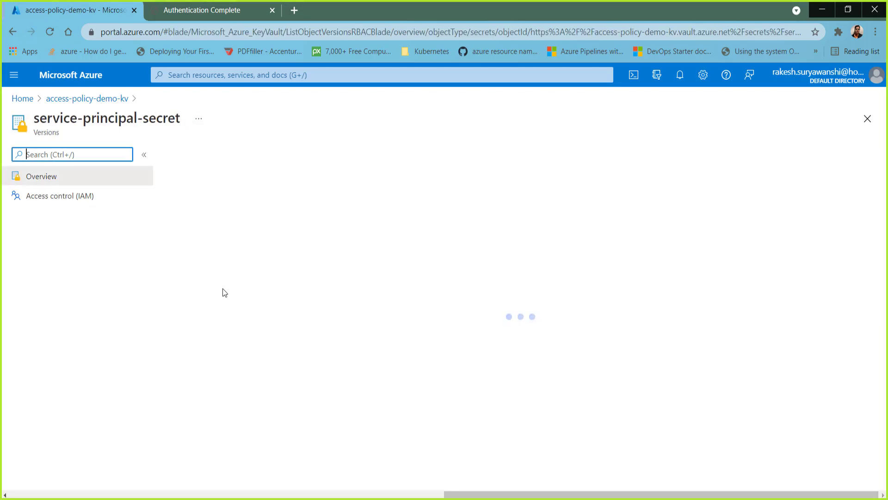
click(93, 195)
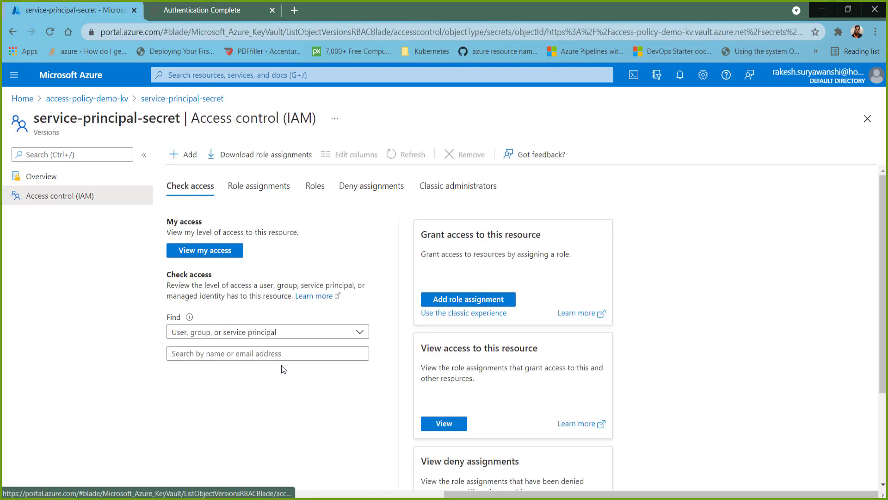
click(236, 185)
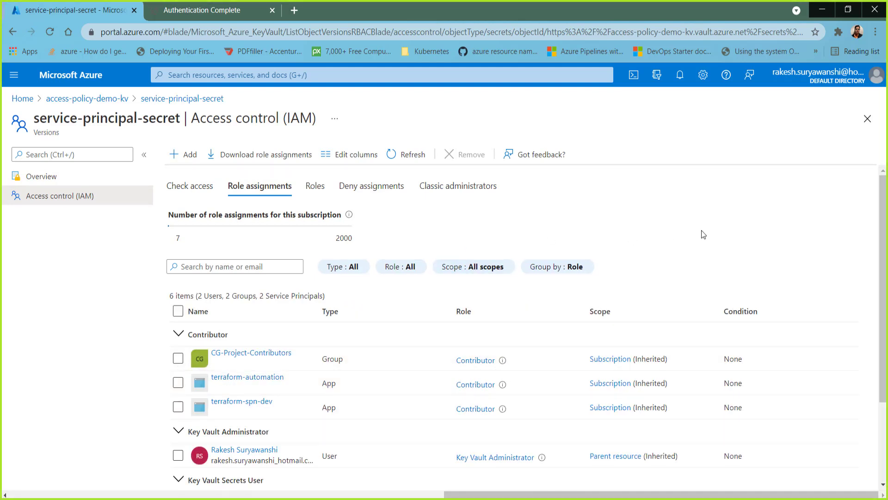
scroll(703, 235, down, 3)
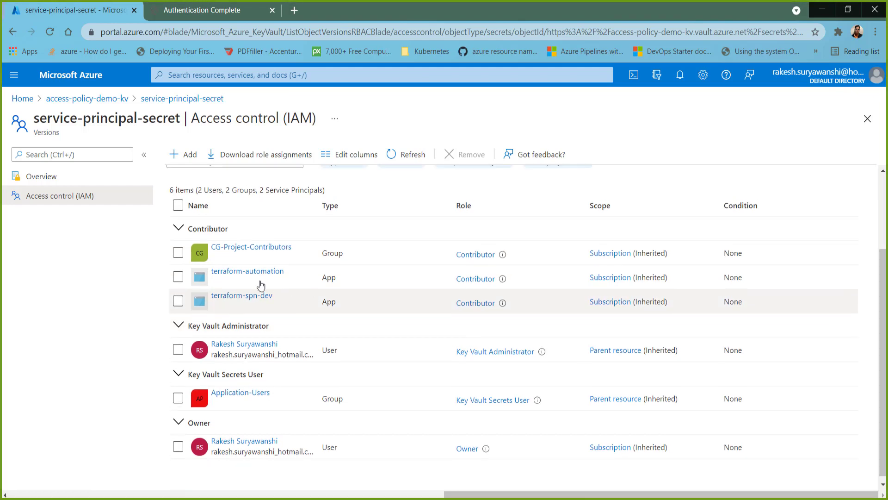
scroll(262, 286, up, 3)
click(121, 99)
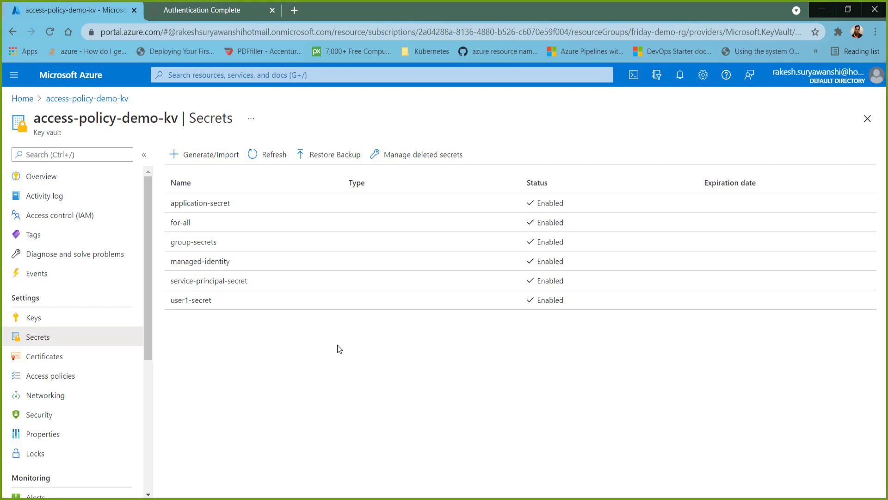
Open a new role assignment for the whole access-policy-demo-kv vault and examine the Key Vault Secrets User role in the role list.
click(86, 217)
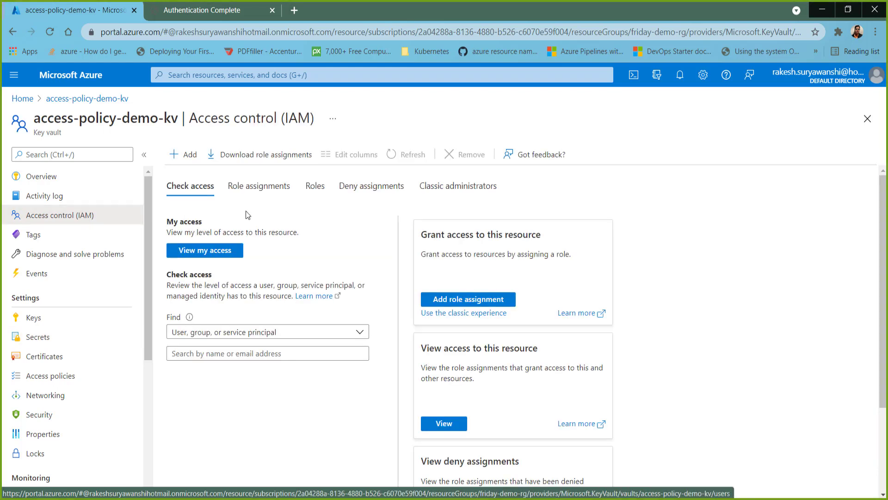
click(256, 191)
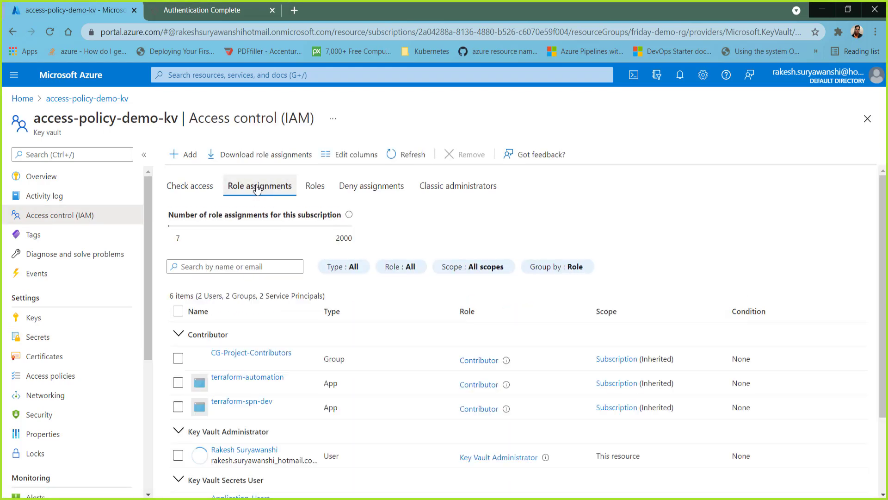
click(192, 156)
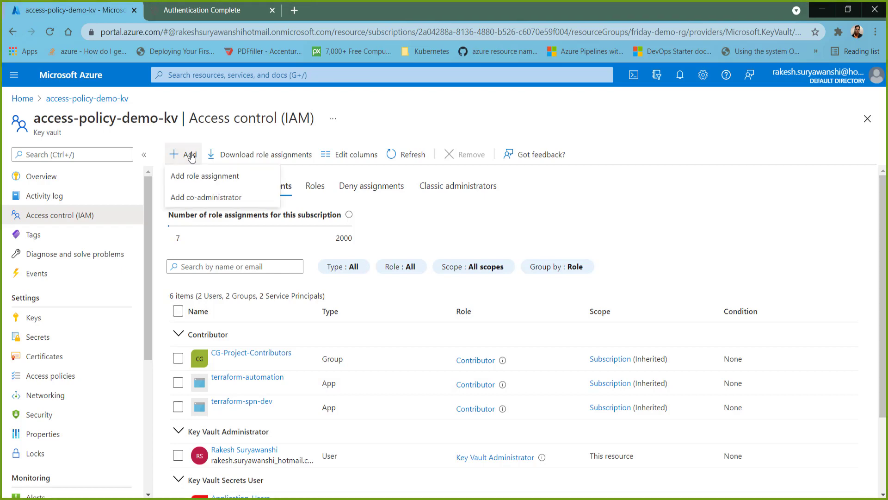
click(205, 176)
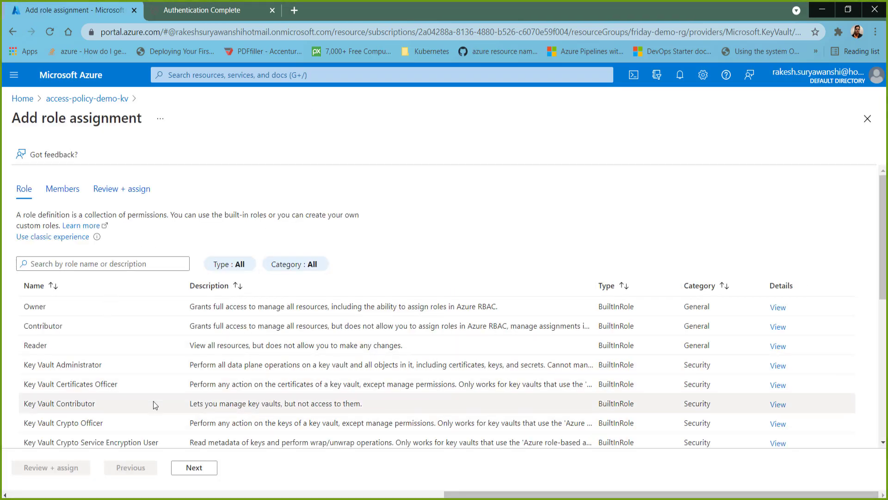
scroll(155, 406, down, 3)
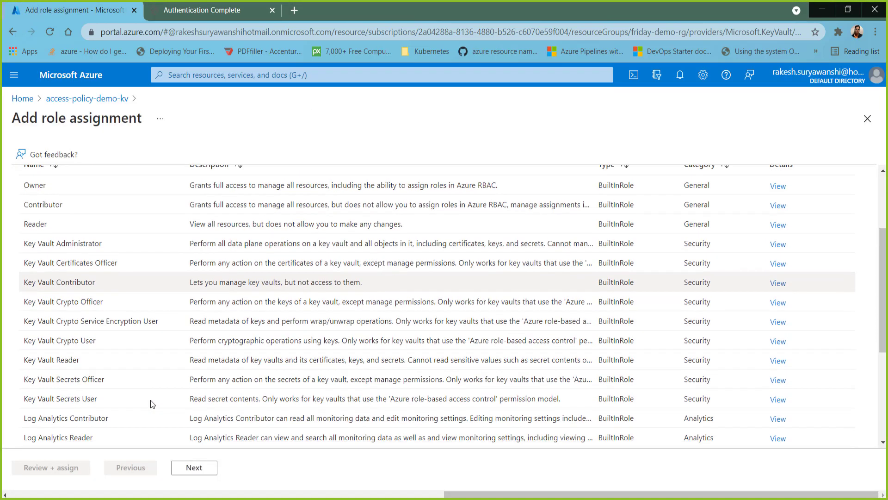
click(104, 397)
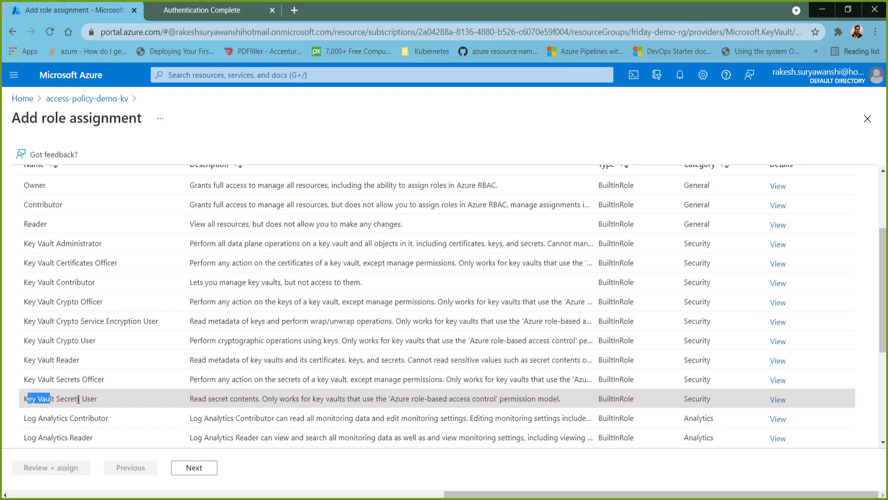
drag(78, 398, 129, 404)
drag(24, 399, 83, 399)
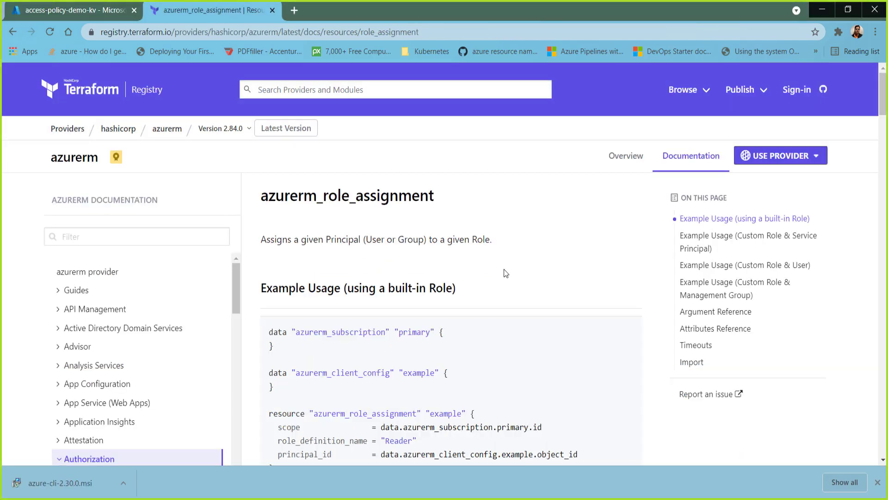
Copy the built-in role example's azurerm_role_assignment resource block from the Terraform documentation and paste it into main.tf in Visual Studio Code.
scroll(504, 269, down, 3)
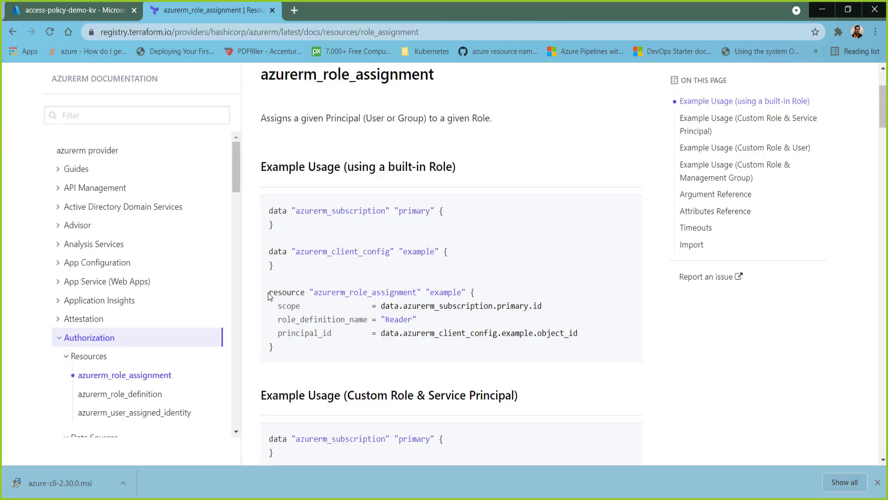
drag(271, 291, 273, 348)
key(ctrl+c)
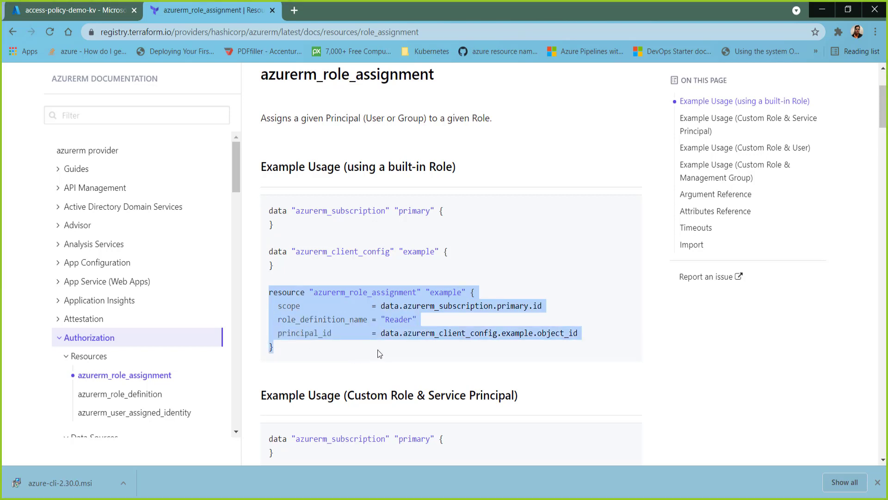
mouse_move(215, 499)
click(262, 478)
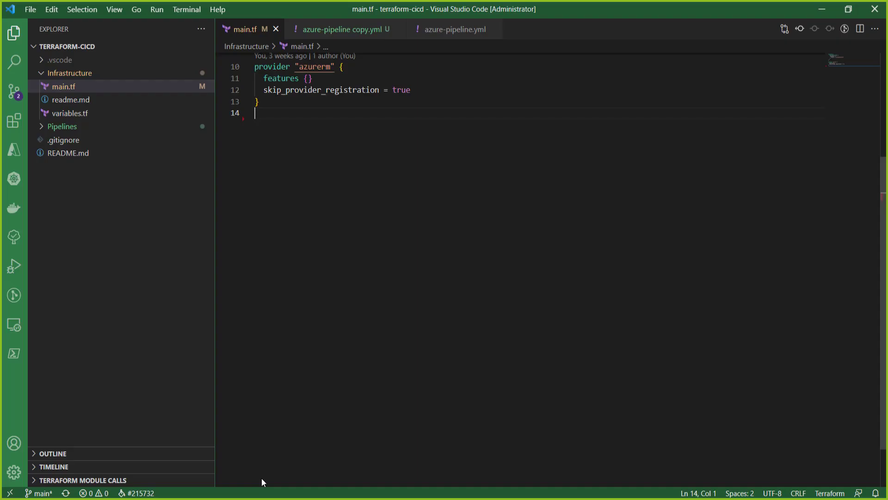
key(ctrl+v)
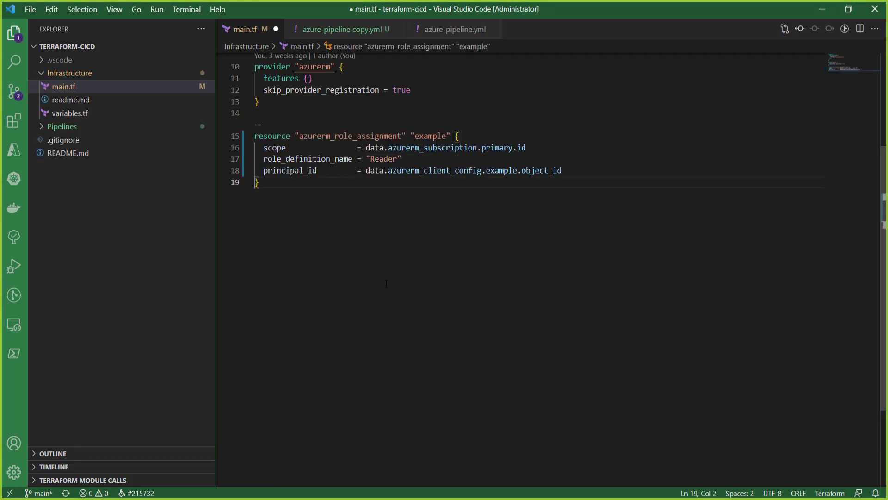
Clear the scope value data.azurerm_subscription.primary.id in the azurerm_role_assignment block and check the Notepad++ notes.
click(366, 148)
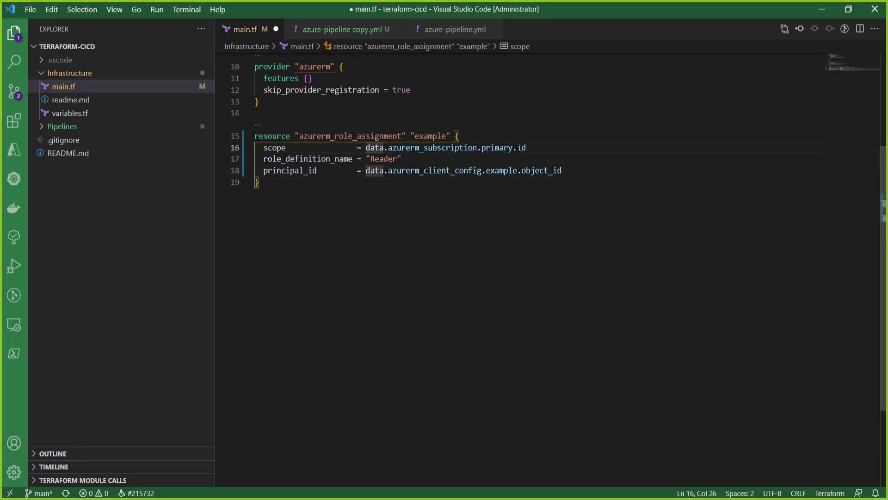
key(shift+End)
key(BackSpace)
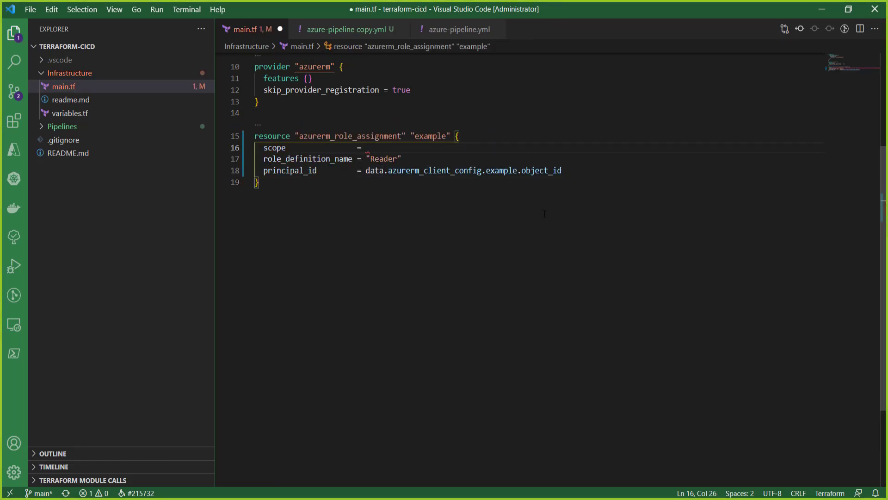
key(alt+Tab)
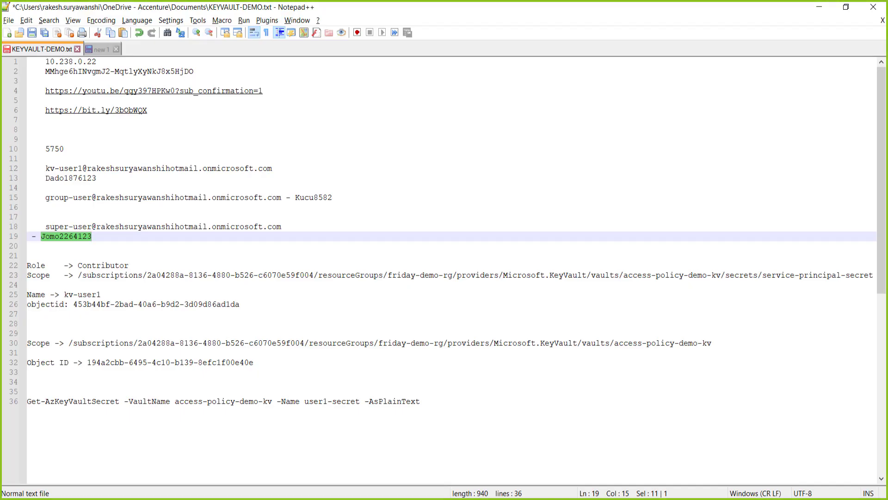
key(alt+Tab)
Paste the copied Key Vault Secrets User role and user1-secret scope details below the azurerm_role_assignment block in main.tf.
click(395, 289)
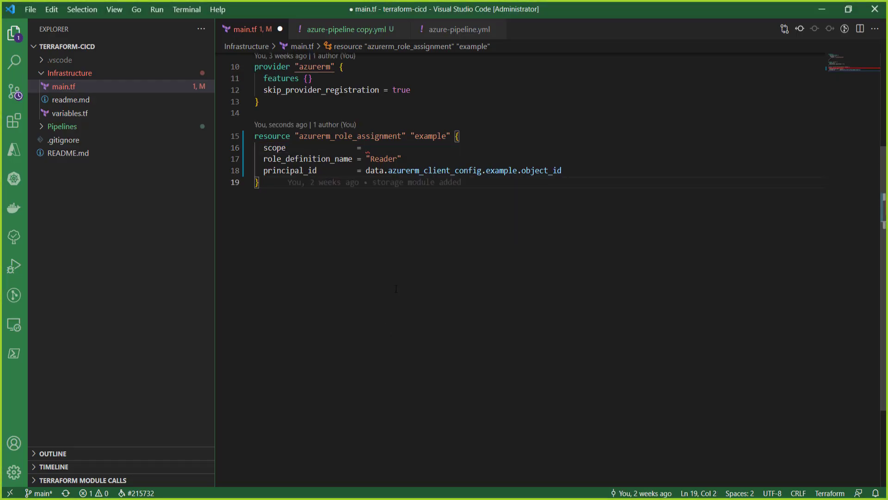
key(Return)
key(Return)
key(ctrl+v)
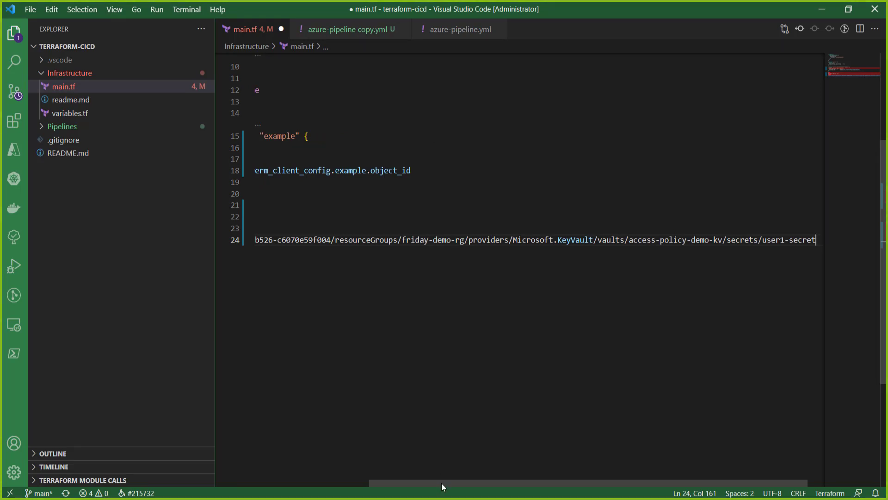
drag(423, 480, 229, 452)
Replace the Reader value of role_definition_name with Key Vault Secrets User, copied from the notes below the block in main.tf.
click(273, 205)
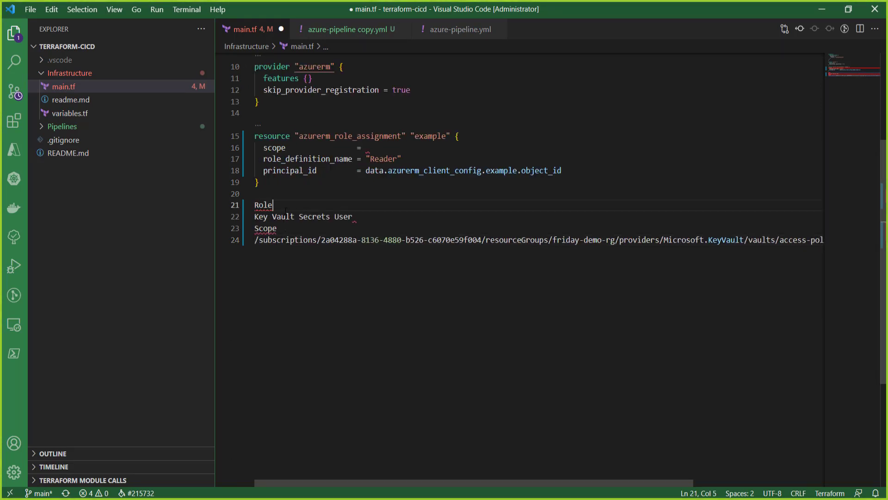
click(287, 218)
triple_click(287, 218)
key(ctrl+c)
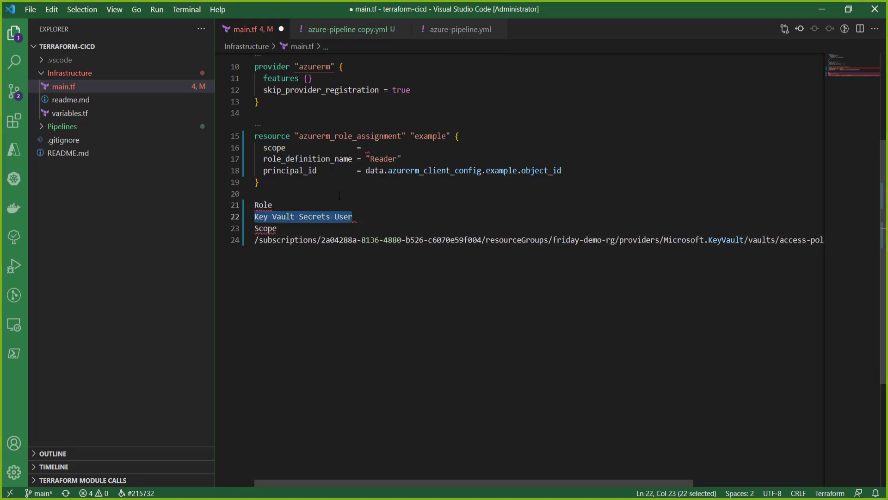
click(379, 158)
double_click(379, 159)
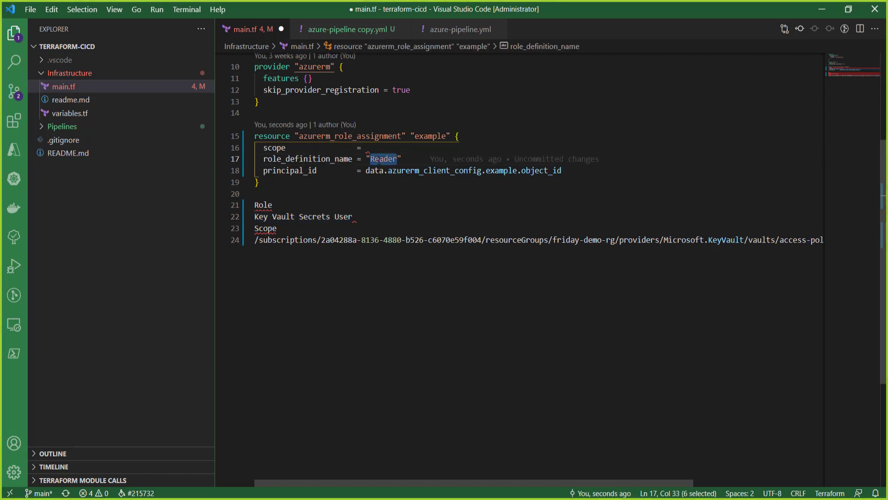
key(ctrl+v)
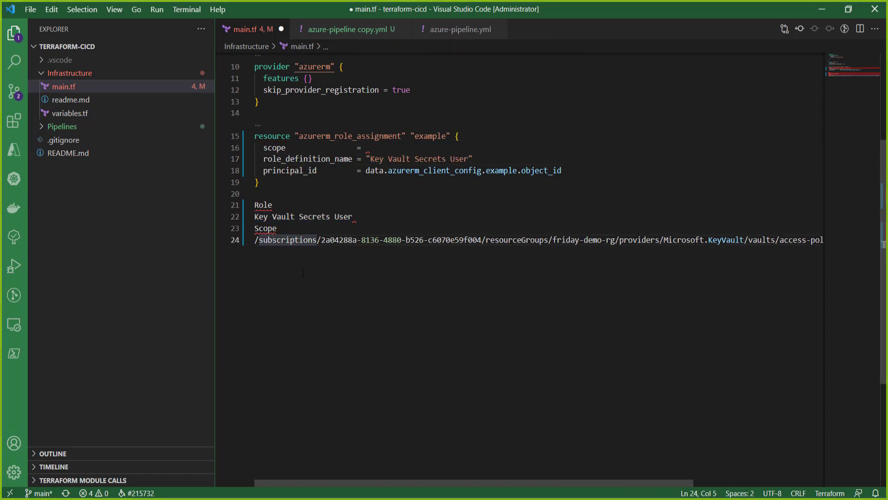
Move the user1-secret resource path from the notes into the scope argument of the azurerm_role_assignment block as a quoted string.
key(Home)
key(shift+End)
key(ctrl+x)
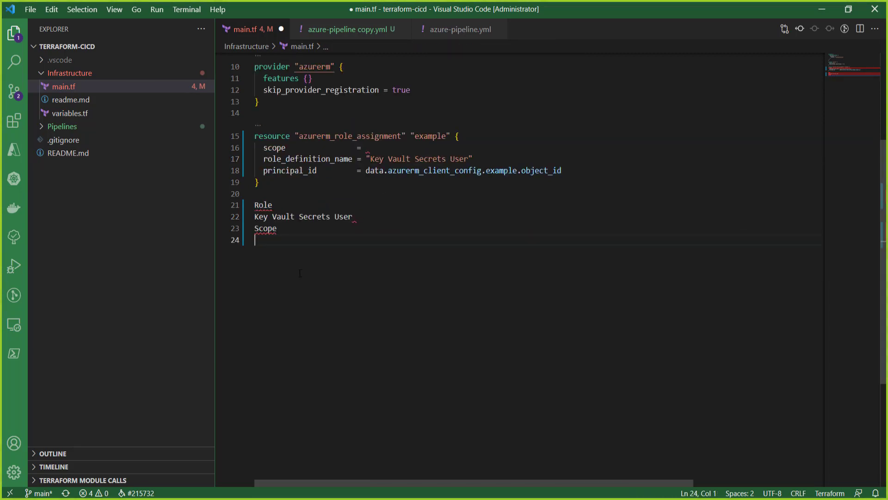
click(374, 149)
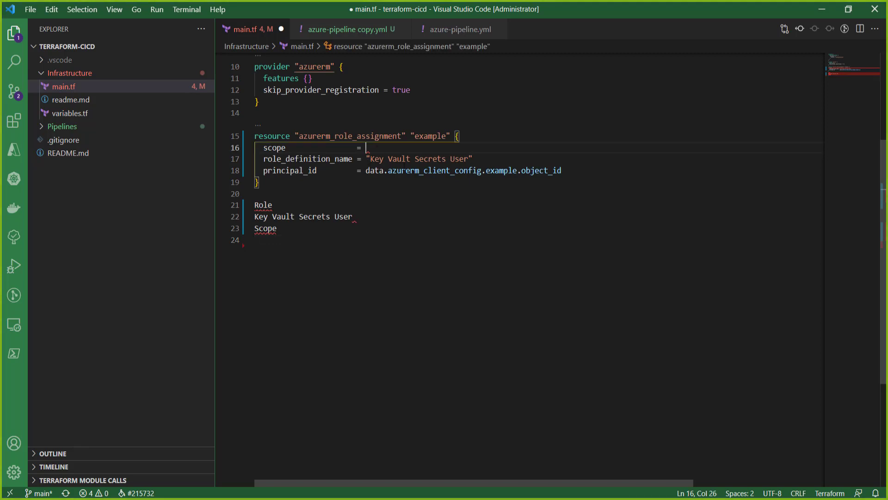
text(")
key(ctrl+v)
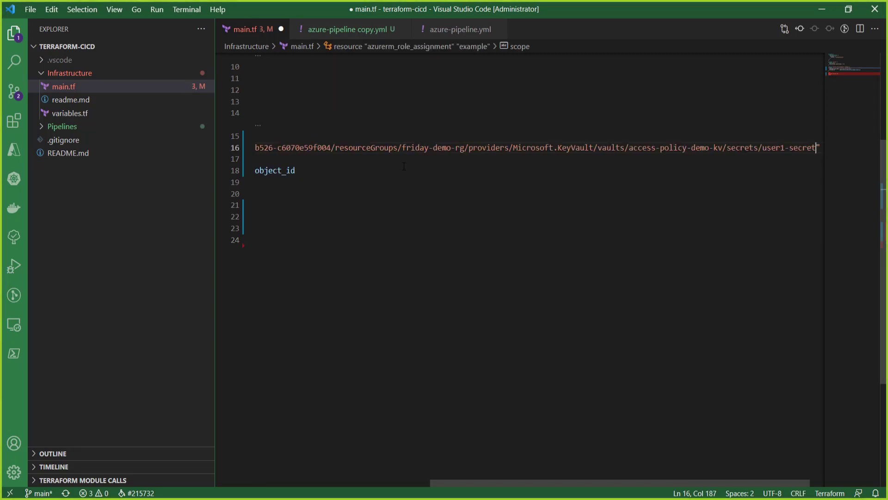
Delete the leftover Role, Key Vault Secrets User and Scope note lines below the resource block and save main.tf.
key(Down)
key(Home)
key(Down)
key(Down)
key(Down)
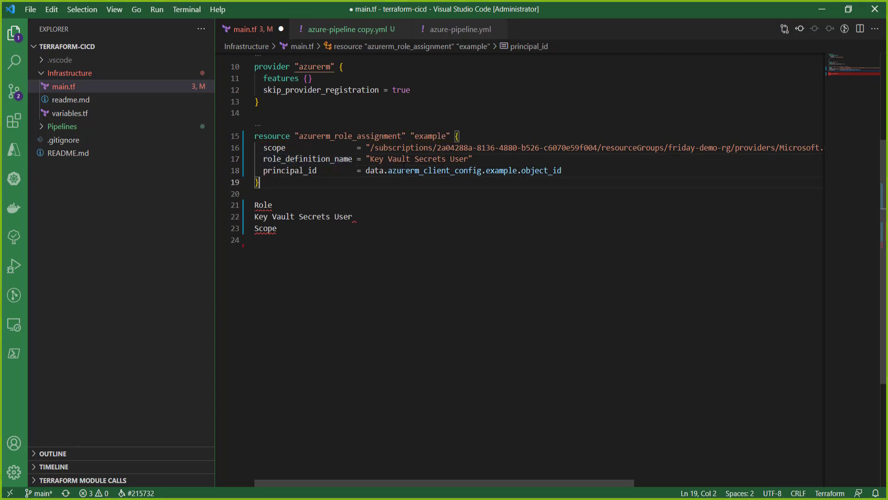
key(shift+Down)
key(shift+Down)
key(shift+Down)
key(shift+Down)
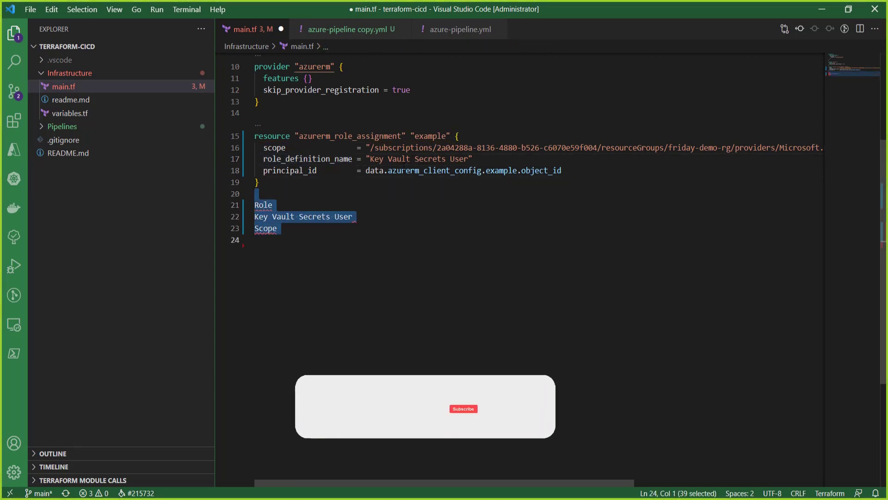
key(BackSpace)
key(ctrl+s)
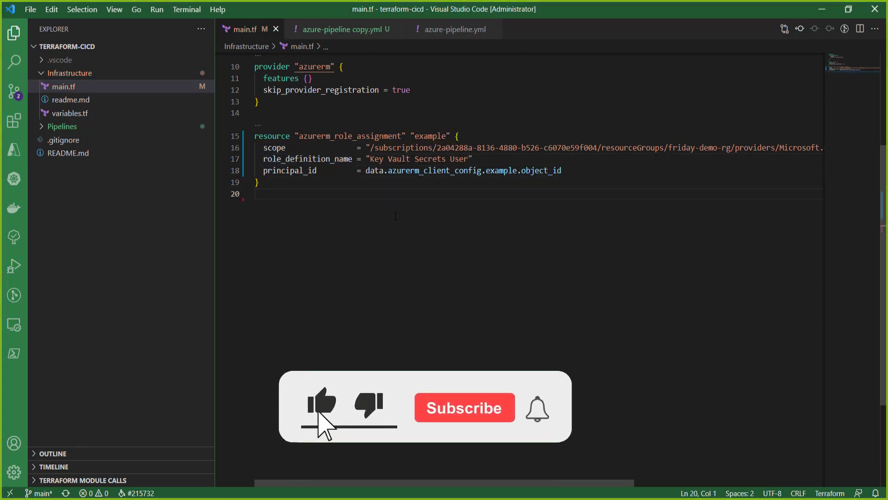
Replace the principal_id value data.azurerm_client_config.example.object_id with an empty quoted string.
click(365, 171)
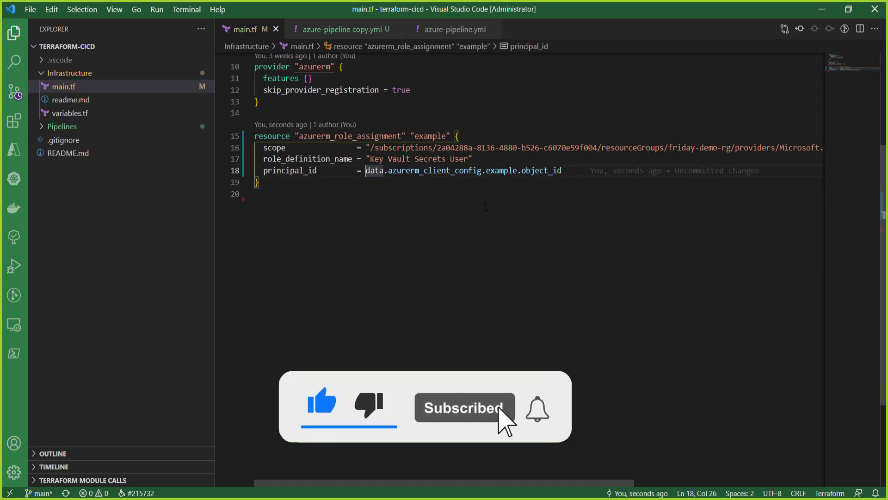
key(shift+End)
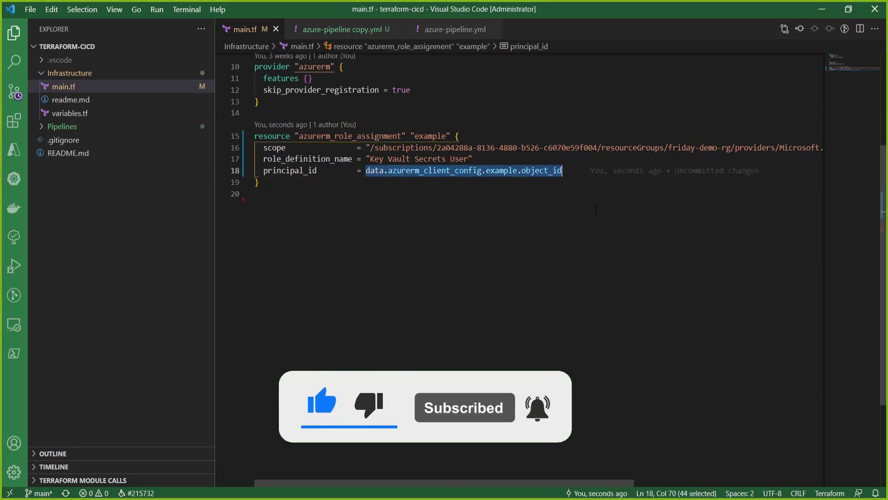
key(BackSpace)
text(")
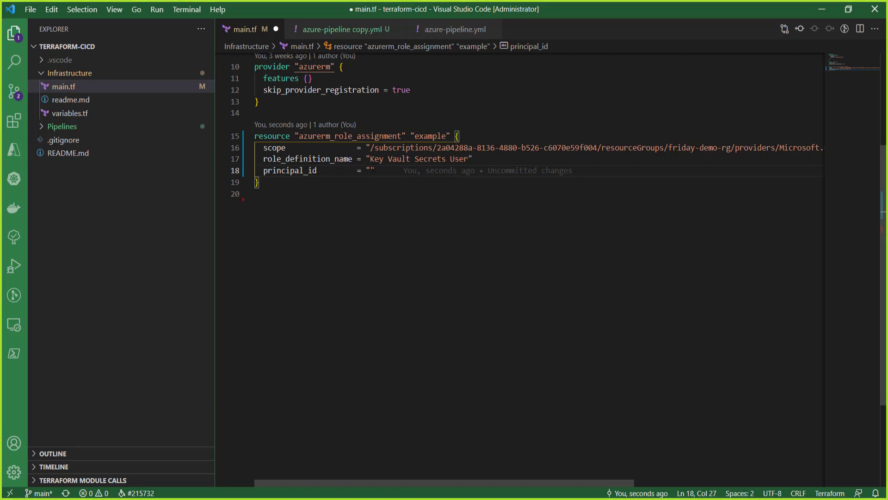
Hide the file explorer and examine the secrets/user1-secret ending of the scope path and the role_definition_name value.
key(Up)
key(Up)
key(ctrl+b)
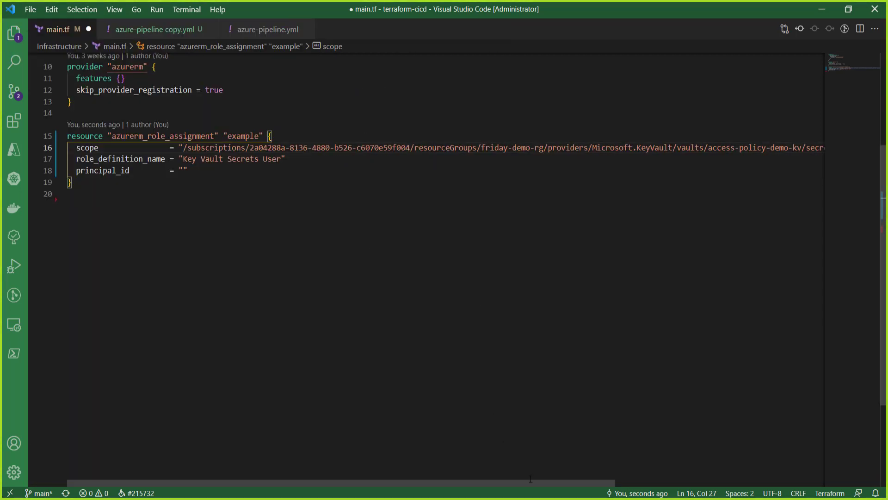
drag(536, 484, 670, 481)
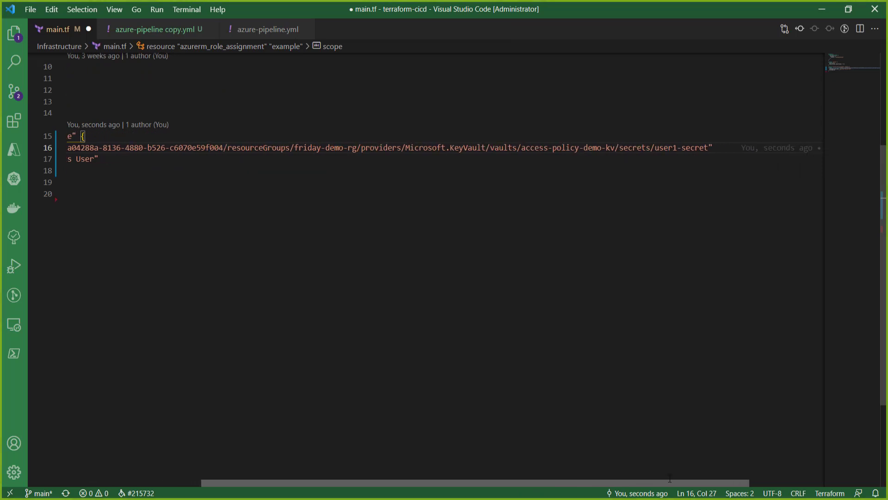
double_click(635, 147)
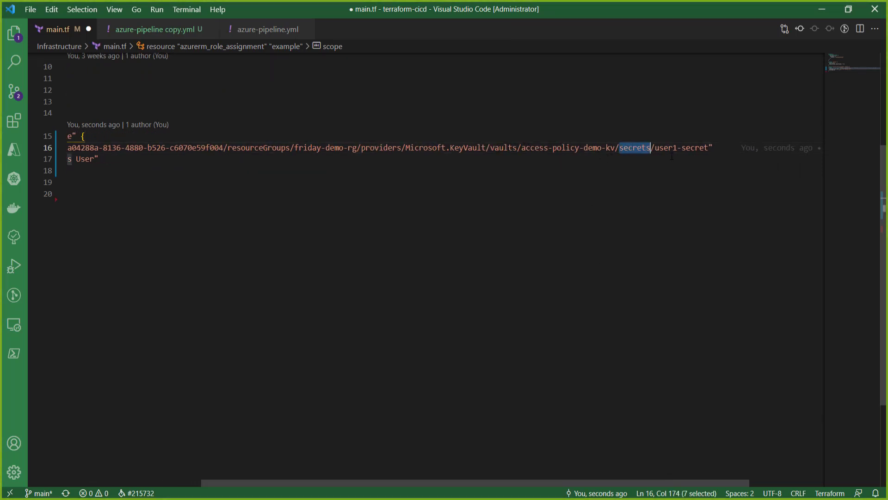
drag(655, 148, 708, 147)
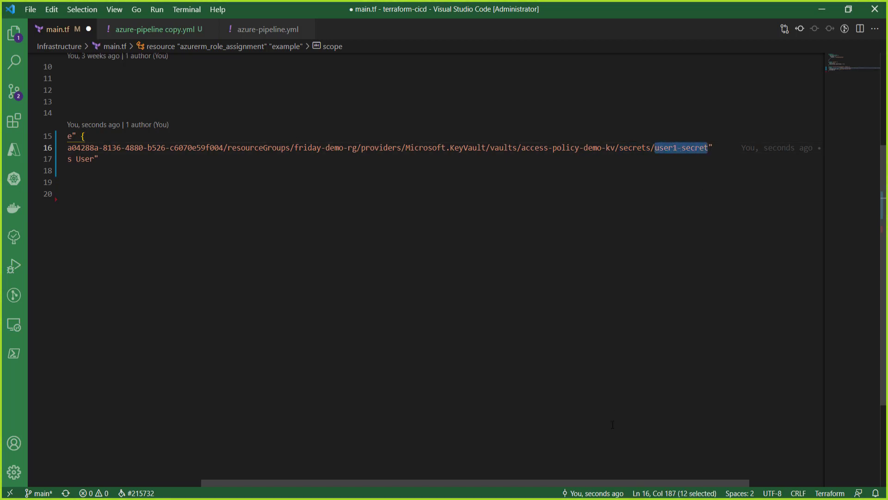
drag(615, 486, 393, 484)
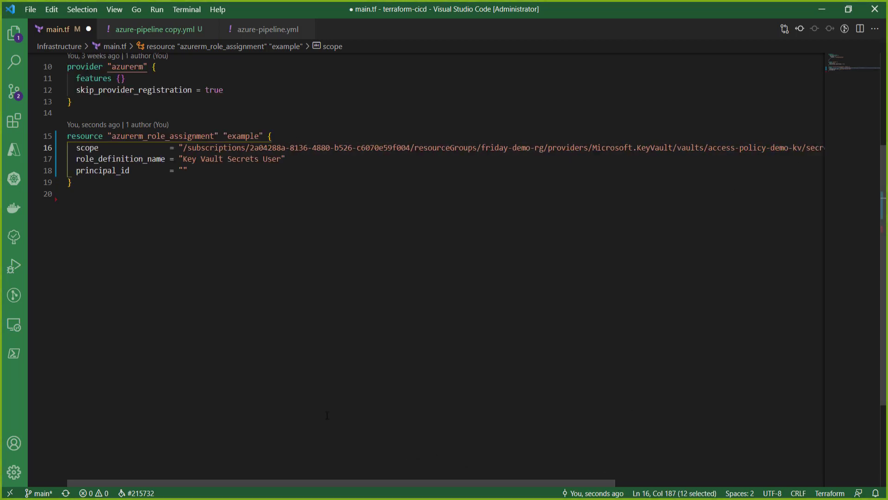
click(125, 148)
double_click(125, 148)
click(188, 159)
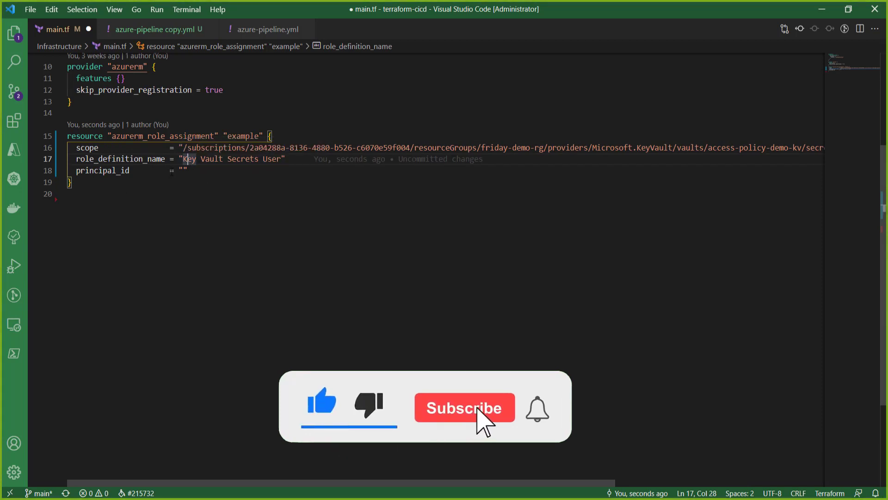
click(257, 158)
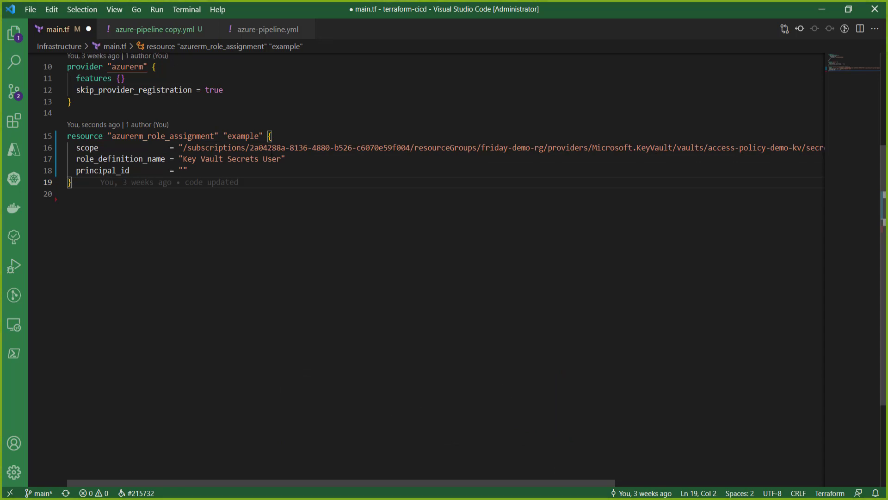
click(272, 148)
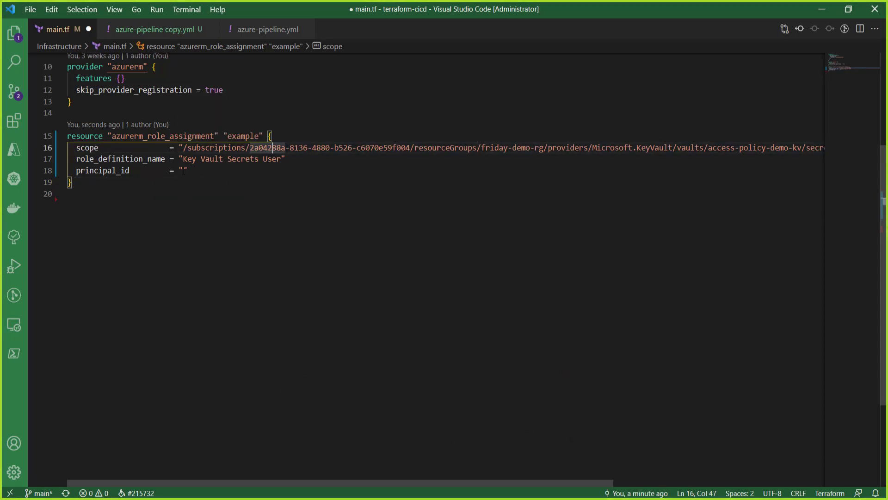
Switch to the Azure portal, open the super-user profile among the Azure Active Directory users, and copy its Object ID.
click(183, 171)
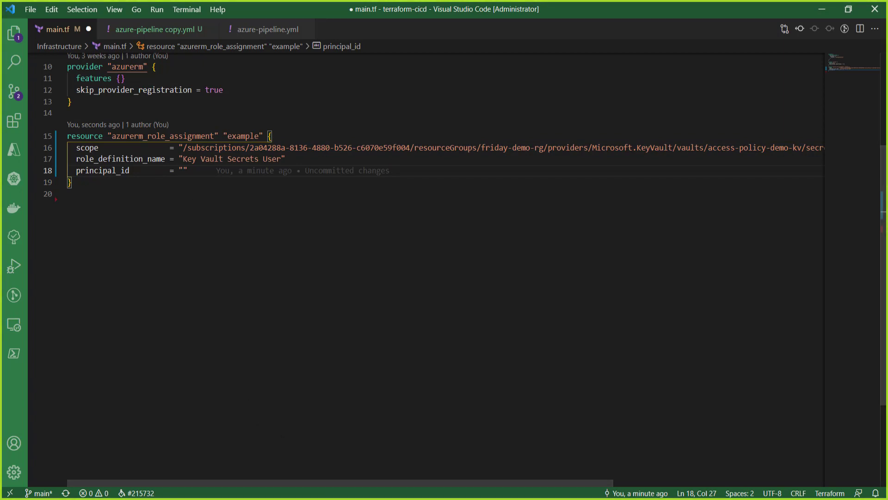
mouse_move(329, 495)
click(304, 466)
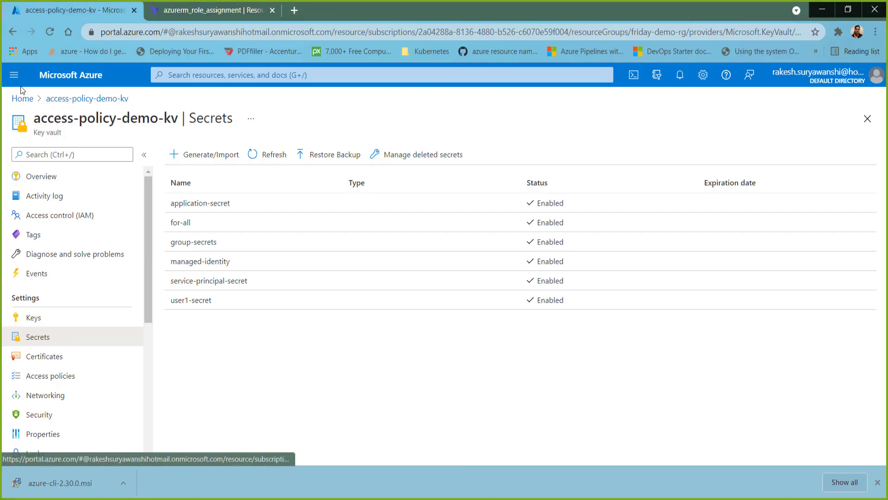
click(21, 99)
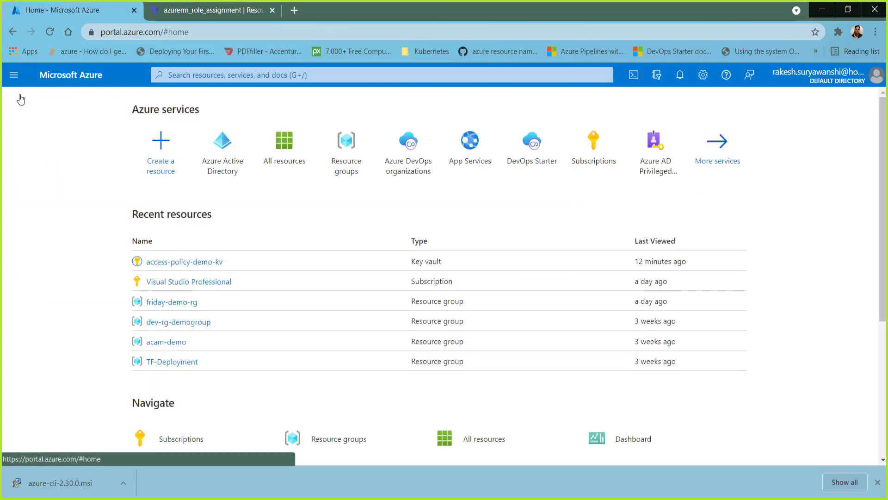
click(214, 153)
click(58, 251)
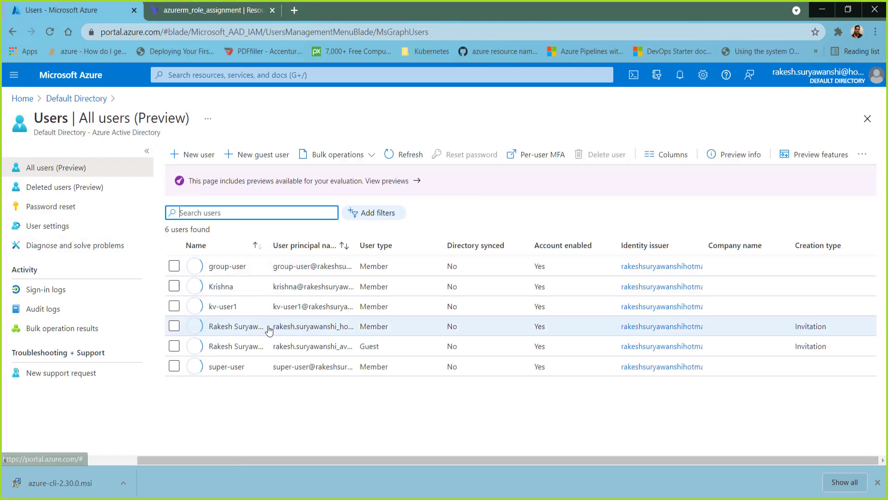
click(226, 366)
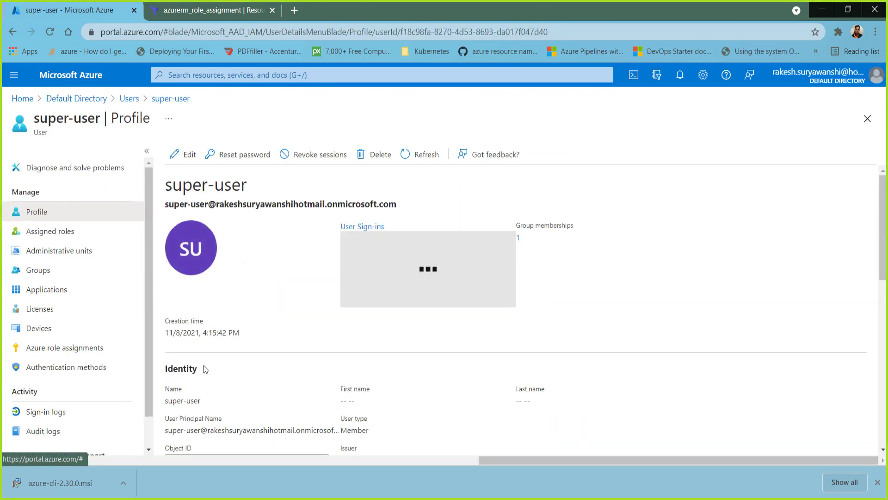
scroll(259, 266, down, 2)
scroll(267, 267, down, 1)
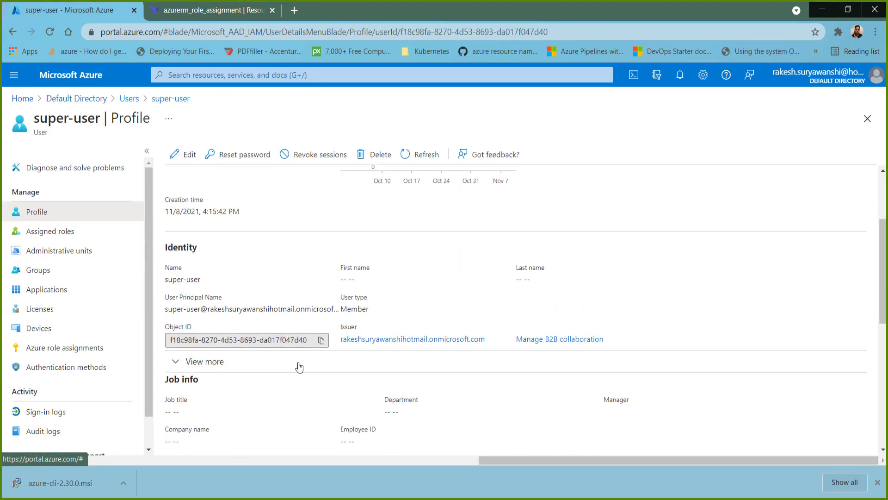
click(321, 340)
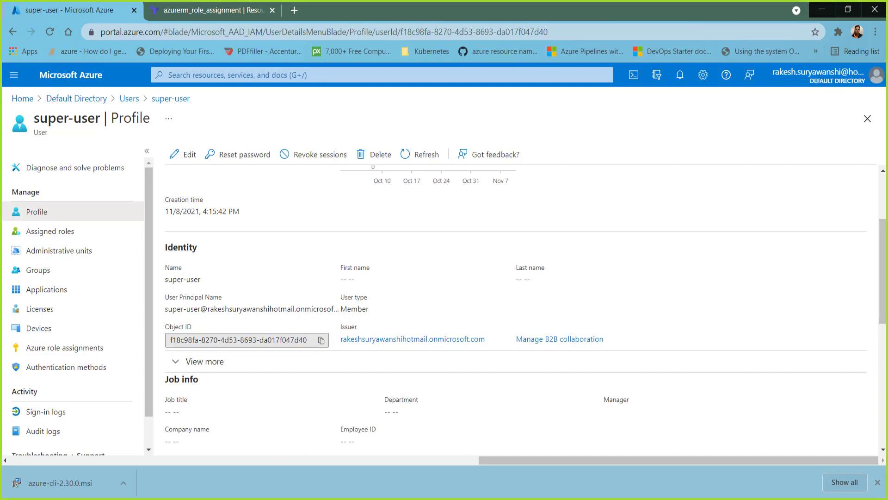
Return to main.tf in Visual Studio Code and paste the copied super-user Object ID between the principal_id quotes.
mouse_move(278, 498)
click(284, 465)
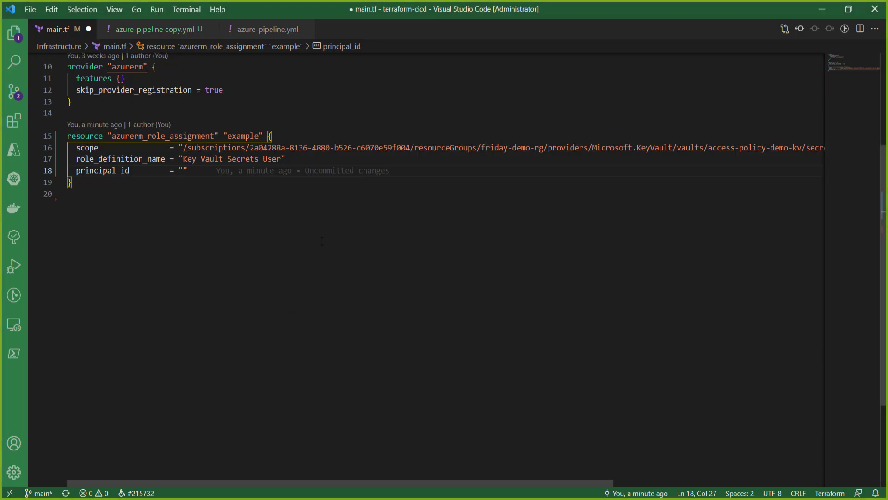
key(ctrl+v)
click(180, 183)
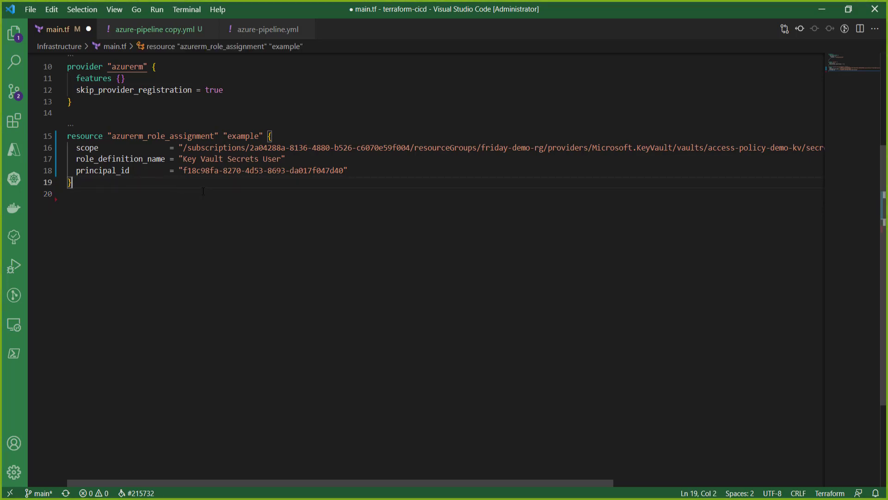
click(179, 148)
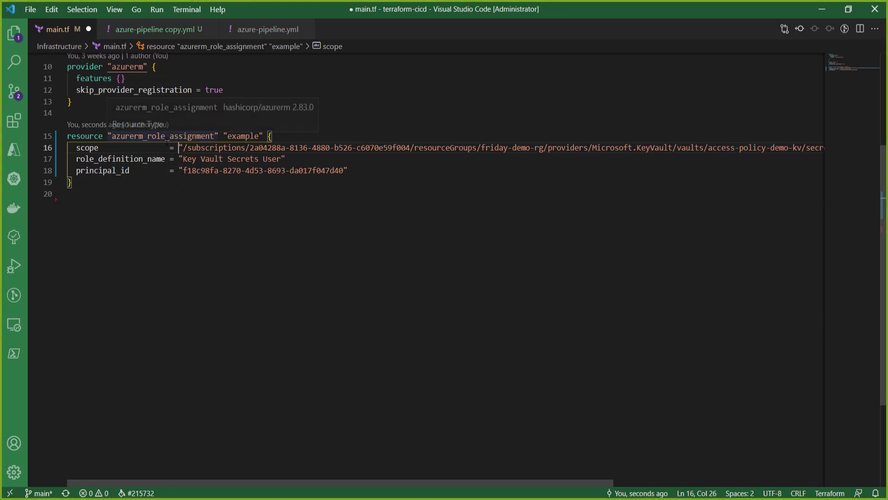
click(165, 137)
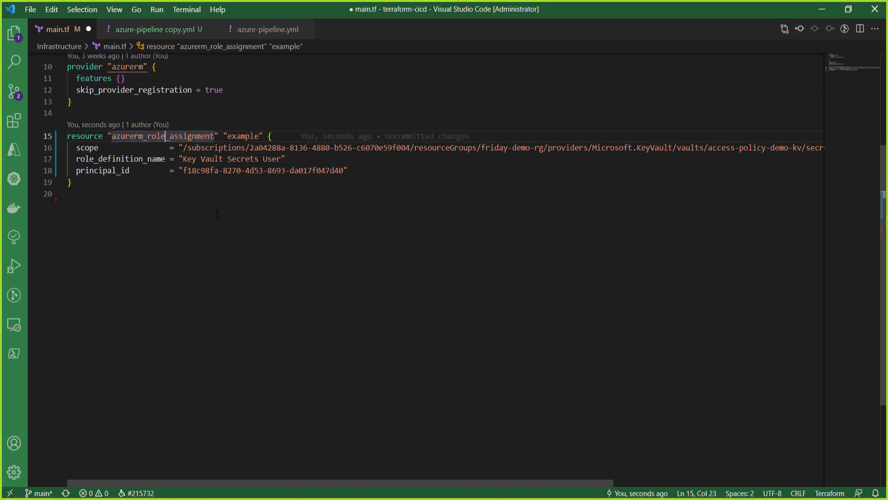